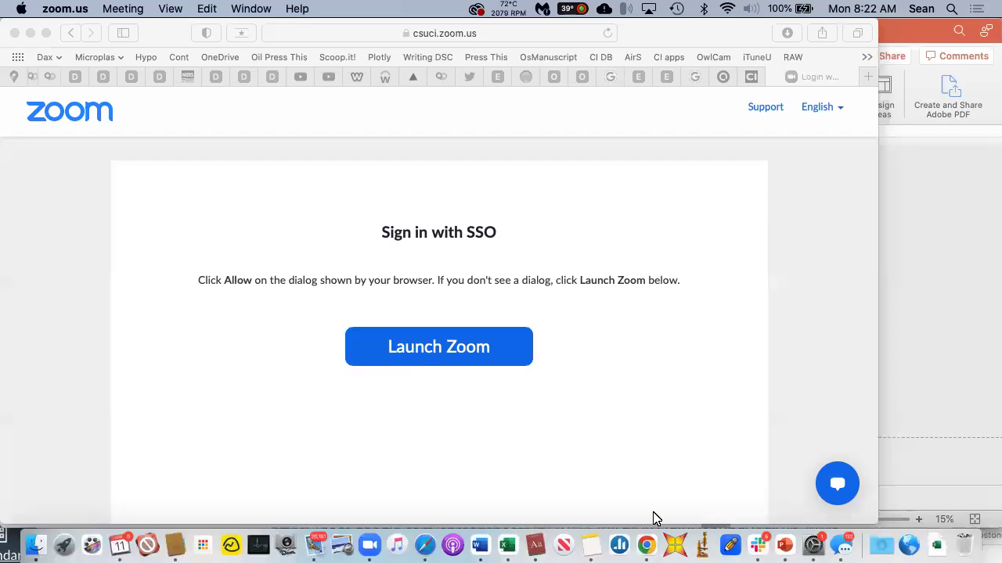
- Leave the Zoom sign-in page and bring up the Disasters Poster Template-Black_v2022DEMO presentation in PowerPoint
click(786, 540)
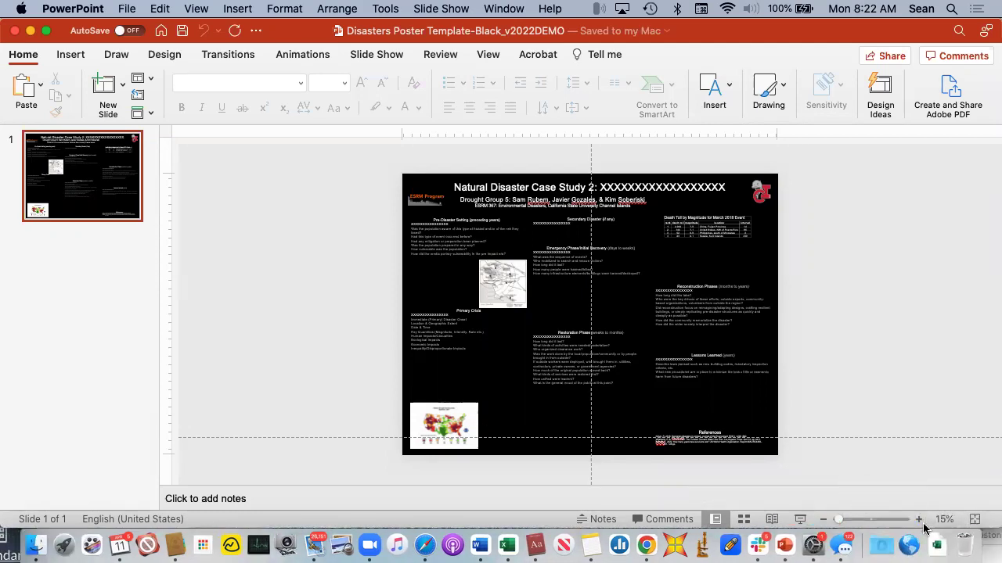
- Zoom the poster from 15% to 20%, move the PowerPoint window left and scroll up to the title
click(917, 519)
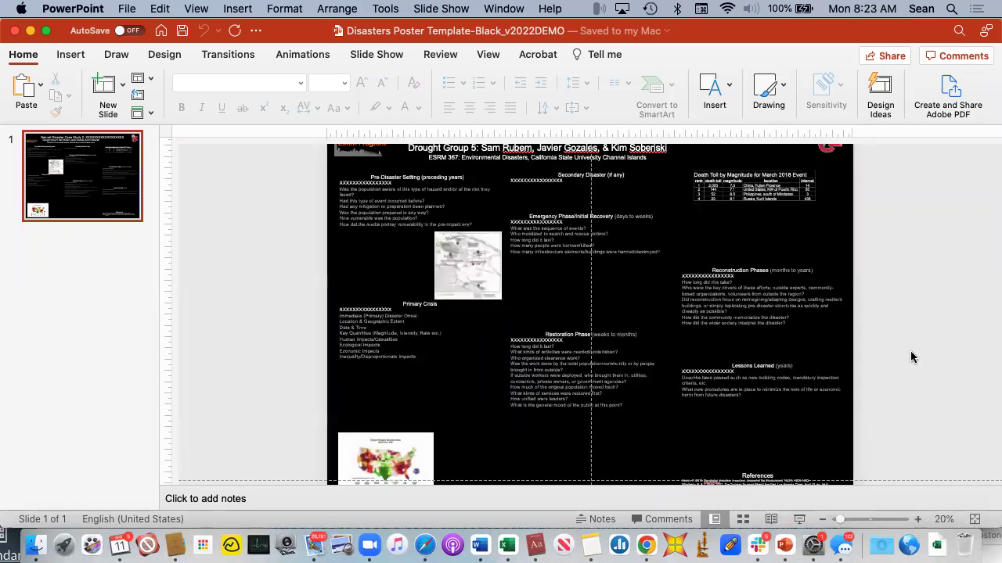
mouse_move(887, 32)
mouse_down()
mouse_move(805, 22)
mouse_move(824, 22)
mouse_up()
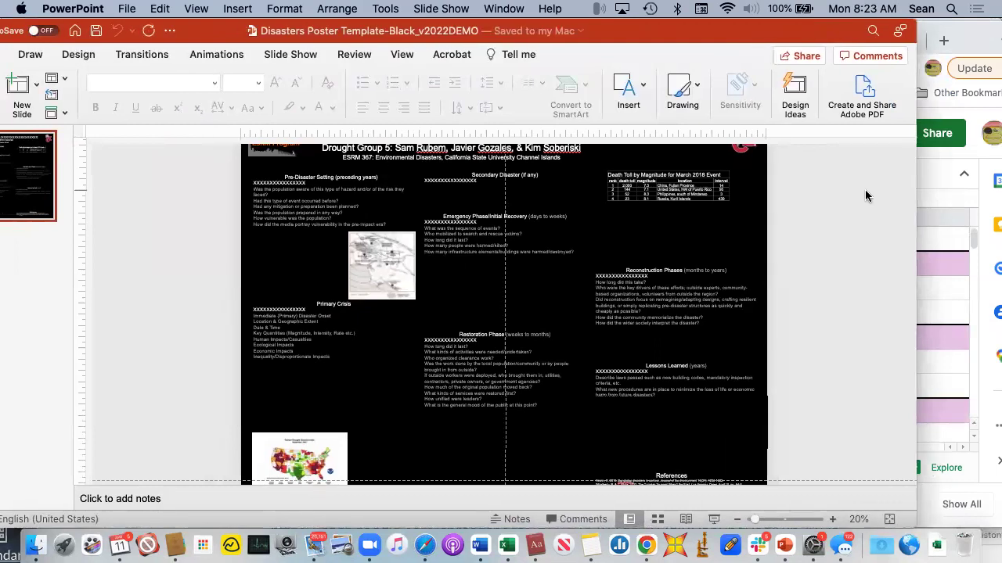
scroll(855, 310, up, 3)
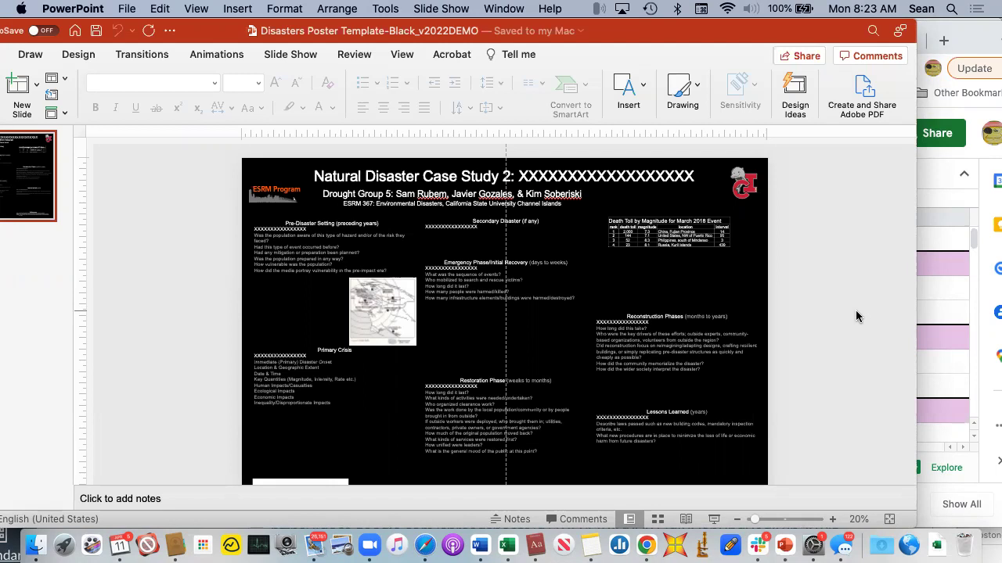
- Bring the Disaster Case Study Targets sheet forward and scroll through its California and non-CA disaster lists
click(939, 317)
scroll(859, 293, up, 3)
scroll(858, 291, up, 2)
scroll(858, 291, right, 3)
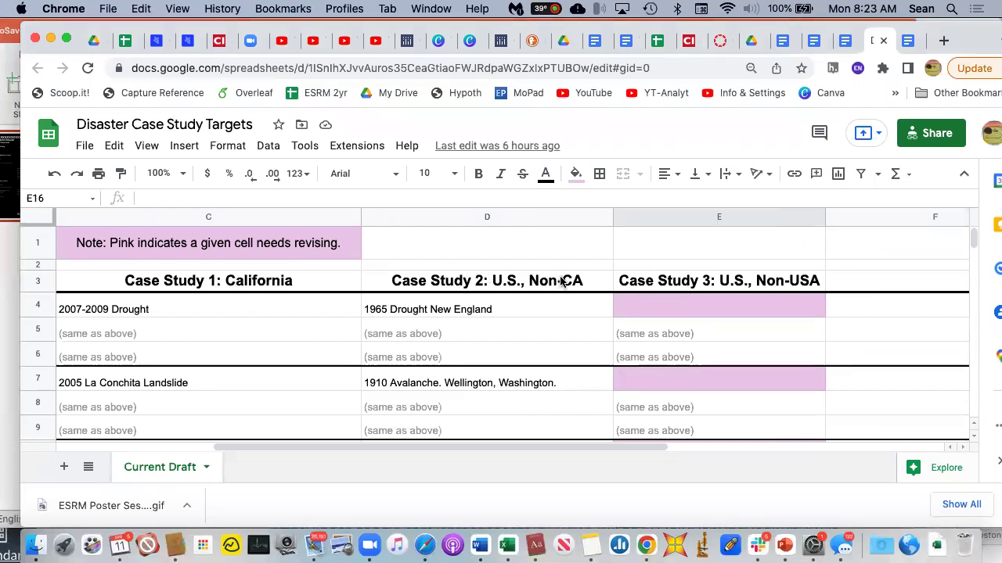
scroll(561, 282, left, 3)
scroll(561, 282, down, 2)
scroll(561, 282, up, 2)
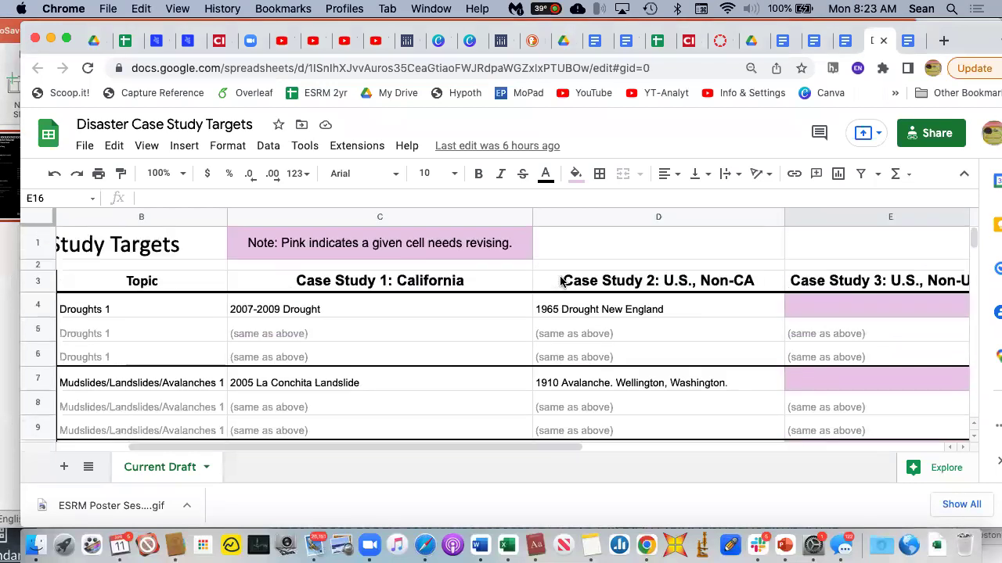
scroll(561, 281, right, 3)
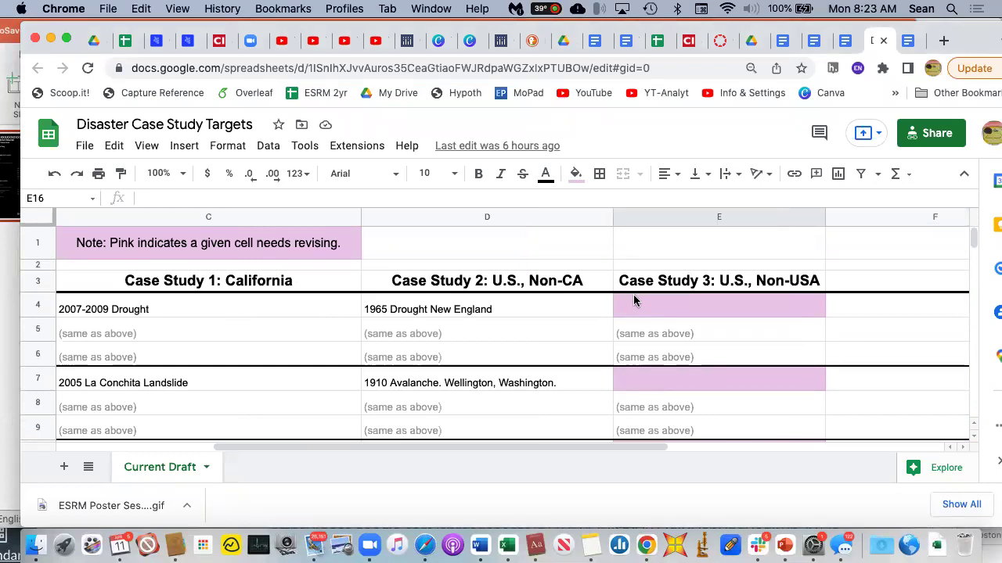
scroll(633, 301, left, 3)
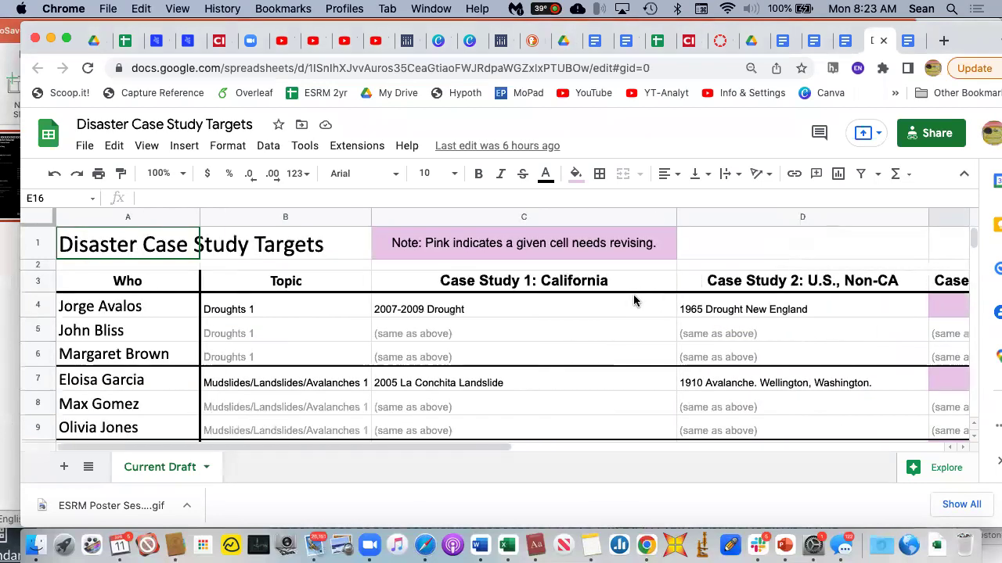
scroll(633, 300, down, 3)
scroll(633, 301, down, 1)
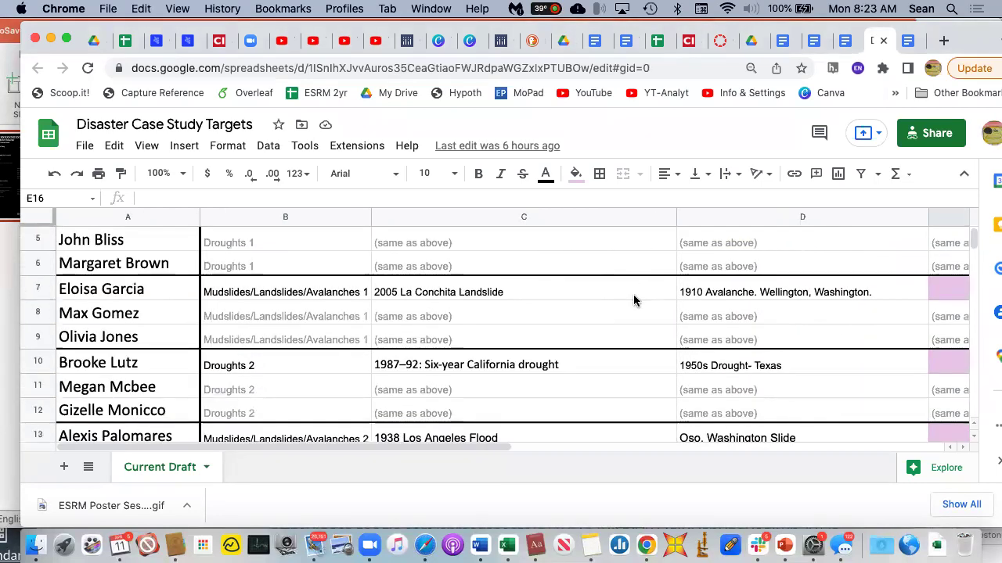
scroll(633, 300, down, 3)
scroll(634, 298, down, 1)
scroll(634, 297, up, 3)
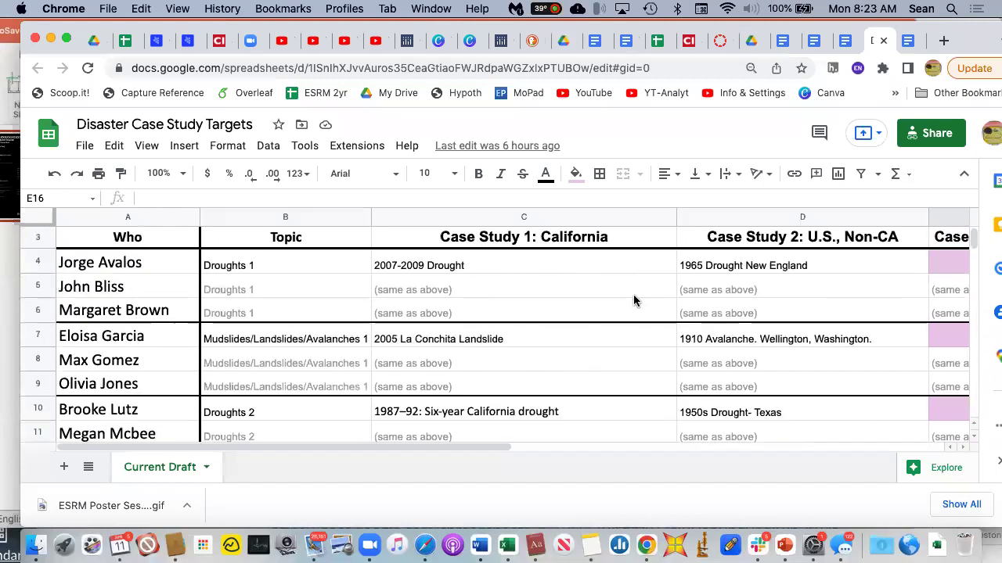
scroll(634, 298, up, 1)
scroll(633, 300, right, 2)
scroll(633, 299, right, 2)
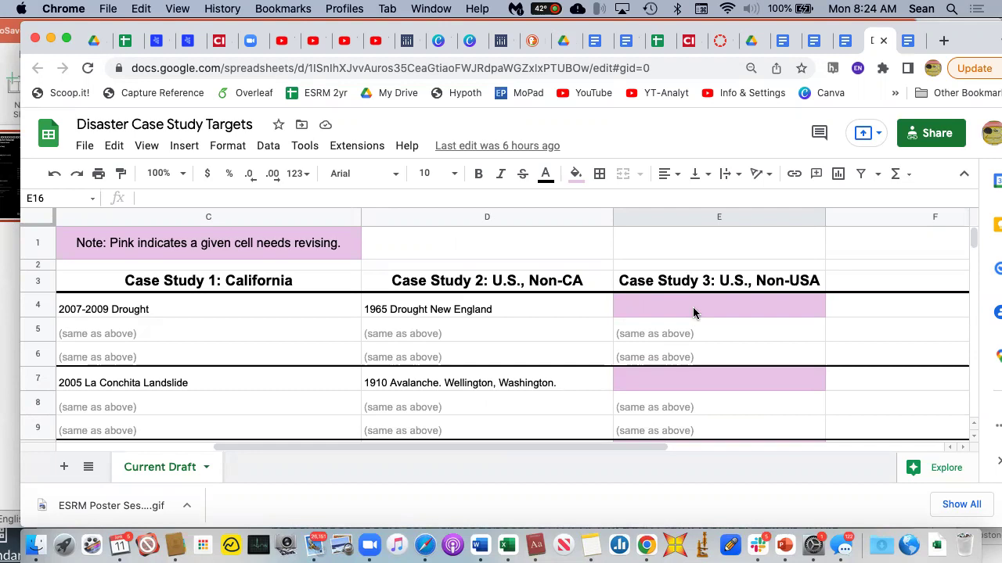
- Select the empty pink cell E4 to show Case Study 3 is still missing
click(693, 309)
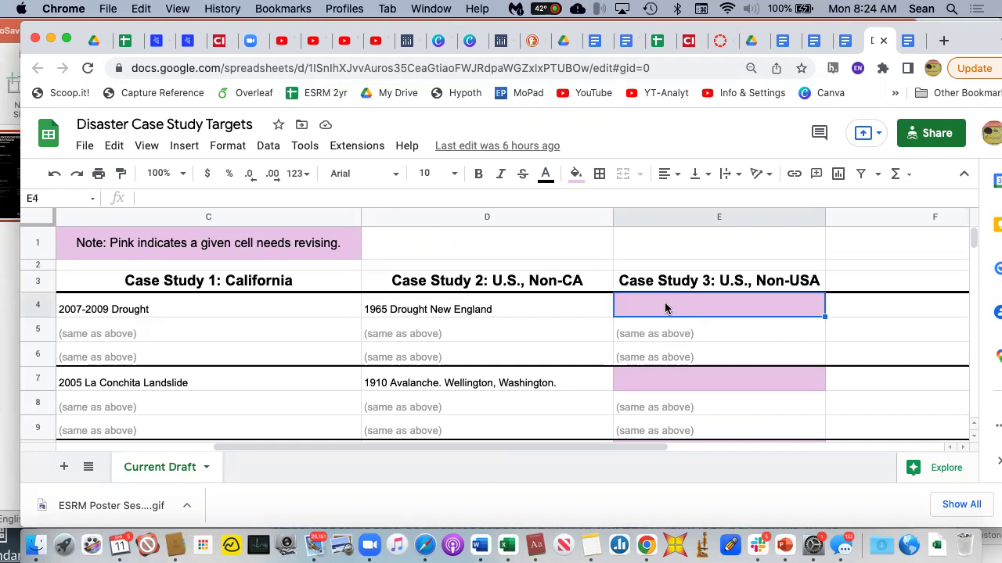
scroll(673, 310, left, 5)
scroll(658, 309, left, 5)
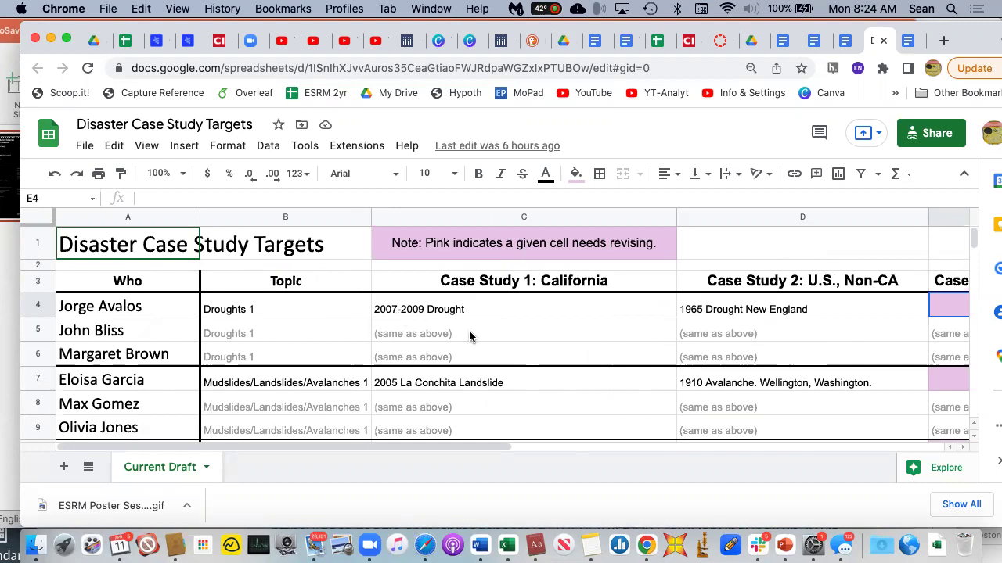
scroll(476, 334, right, 5)
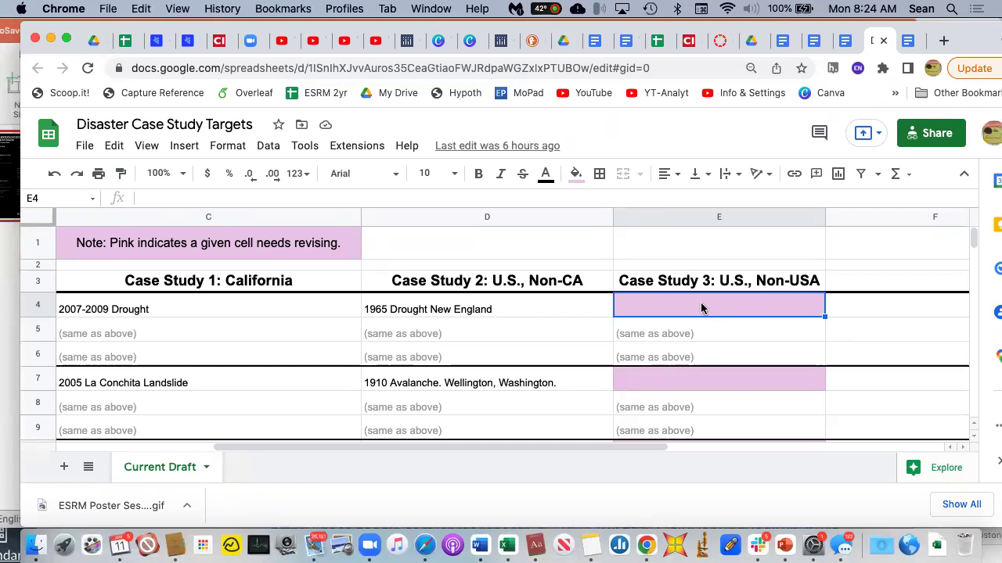
scroll(704, 316, down, 1)
scroll(703, 317, up, 1)
- Return to the Natural Disaster Case Study 2 poster in PowerPoint and open the Format menu
click(784, 540)
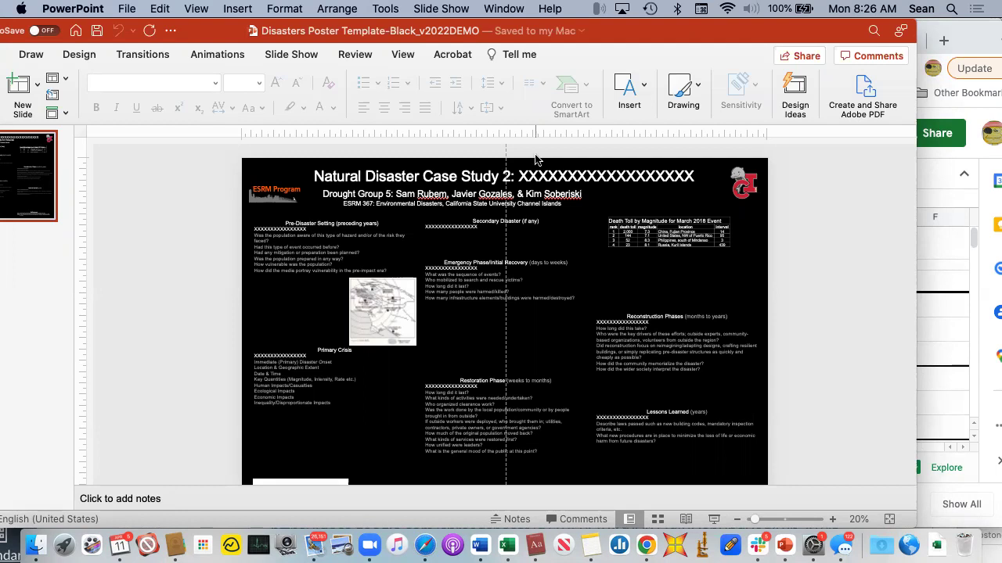
click(289, 9)
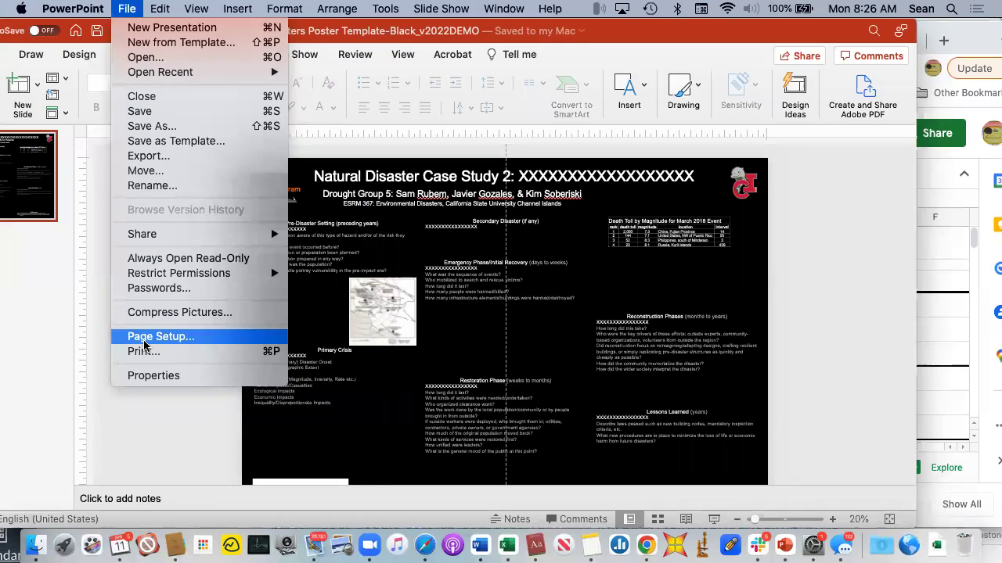
click(144, 345)
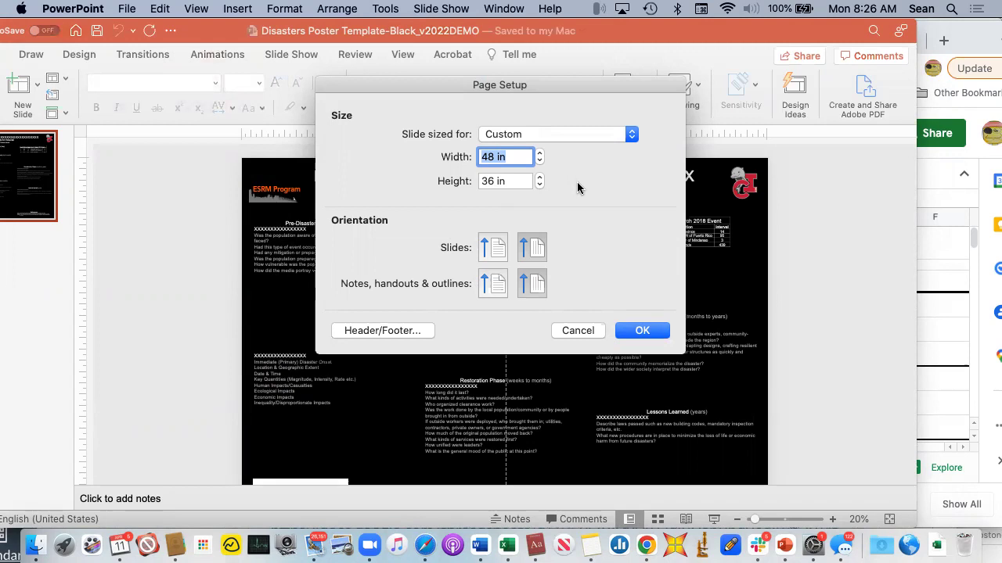
click(571, 329)
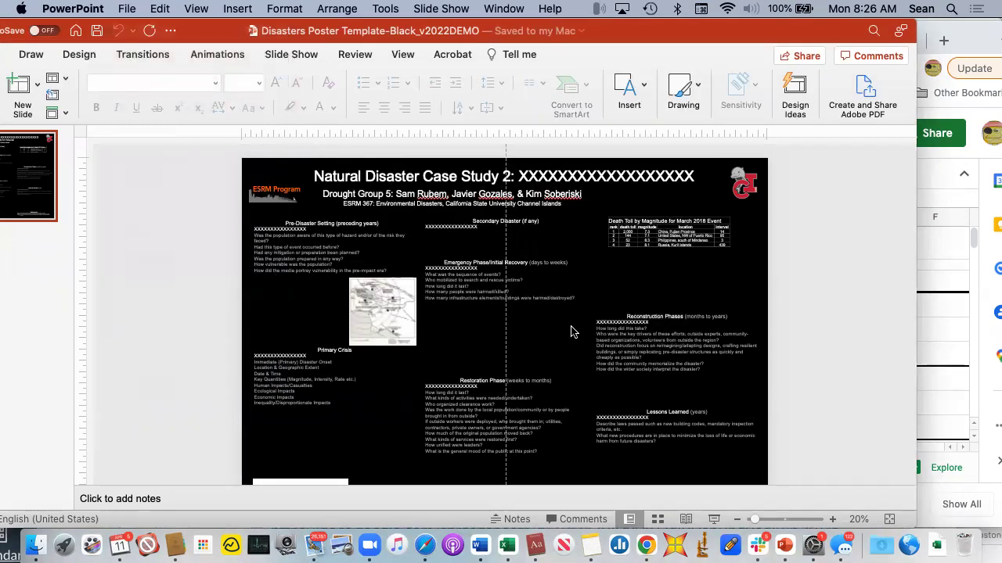
- Zoom the poster to 50%, scroll to its top-left corner, and select the Pre-Disaster Setting text box
click(831, 520)
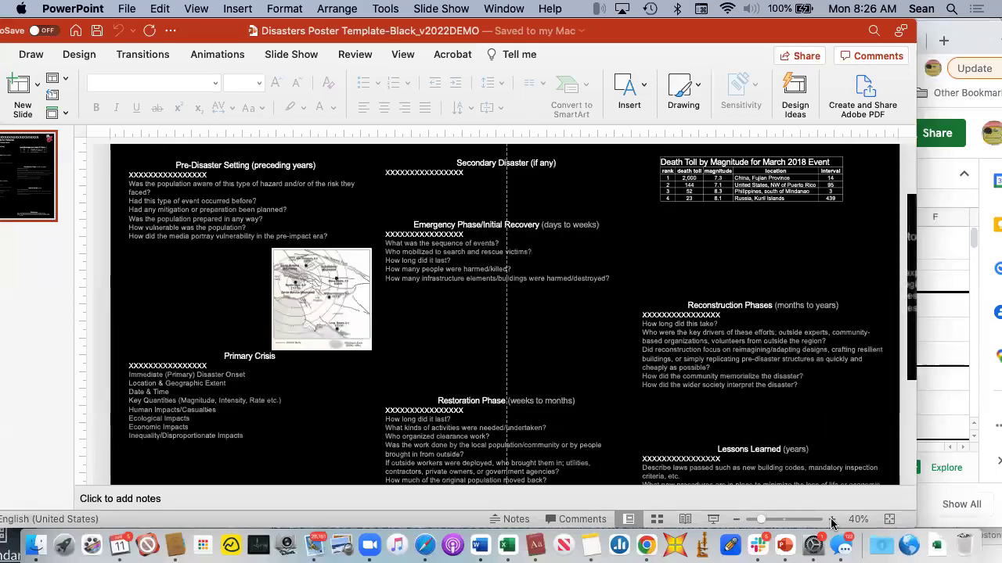
scroll(613, 375, up, 2)
scroll(614, 376, left, 5)
scroll(614, 376, up, 5)
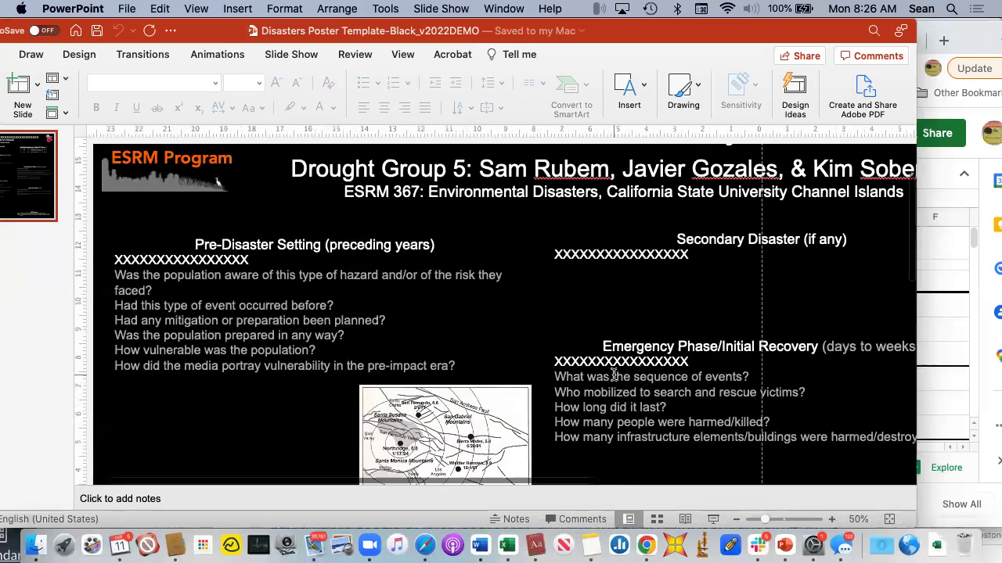
click(242, 278)
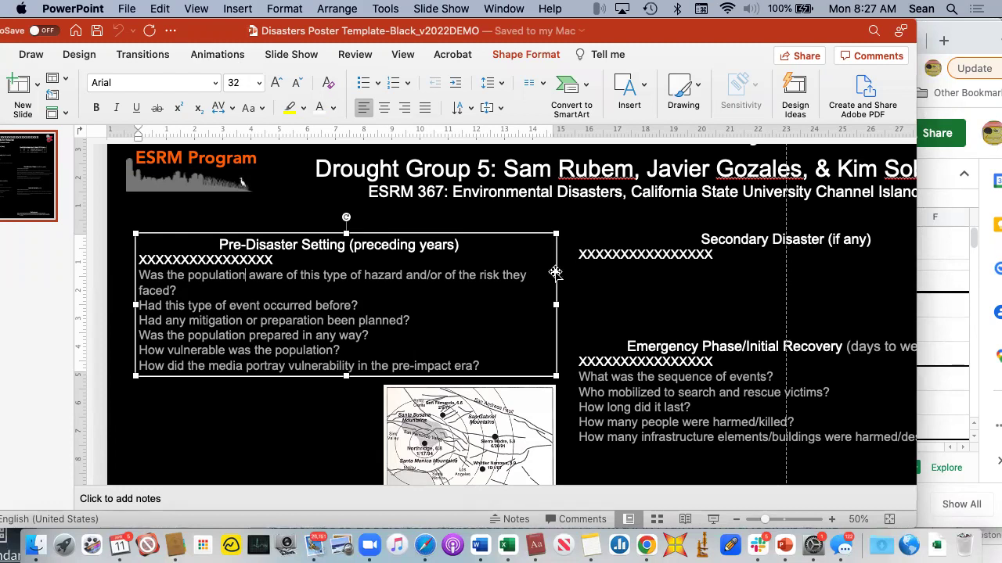
scroll(636, 337, right, 2)
scroll(636, 336, right, 3)
scroll(636, 336, down, 2)
scroll(630, 335, down, 2)
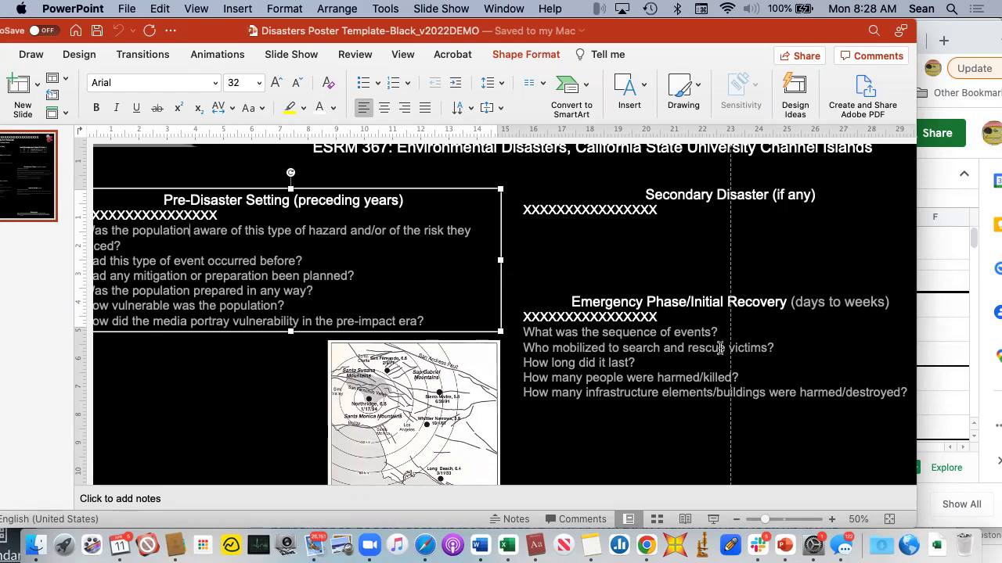
scroll(720, 348, left, 1)
scroll(720, 348, down, 1)
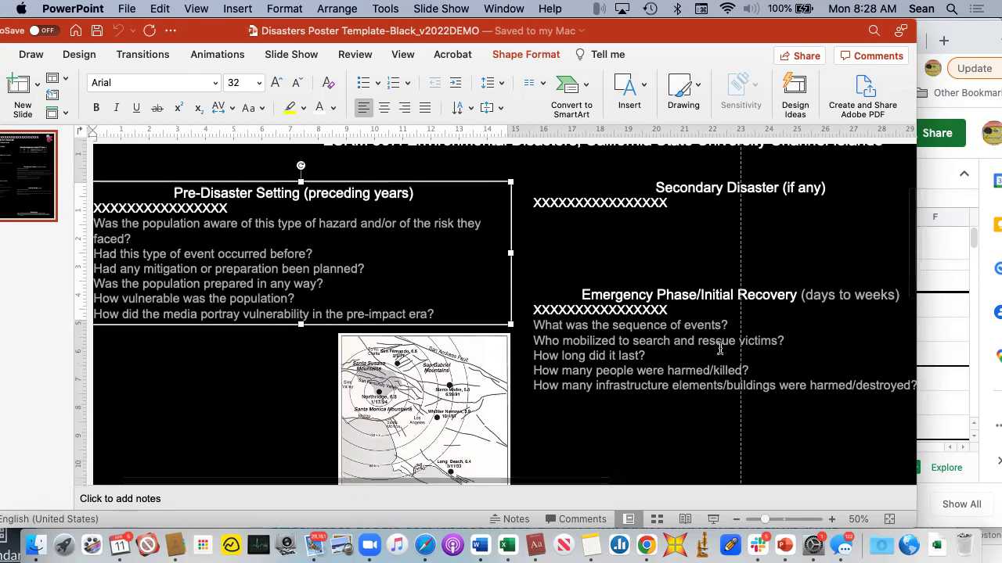
scroll(720, 348, down, 3)
scroll(720, 349, up, 3)
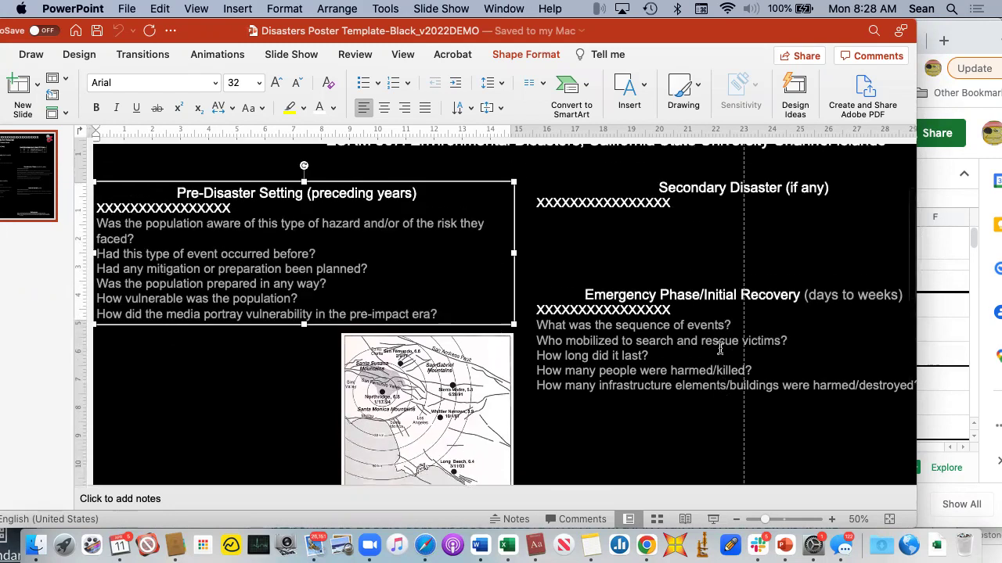
scroll(478, 316, down, 2)
scroll(477, 316, down, 5)
scroll(478, 316, up, 5)
scroll(477, 316, up, 2)
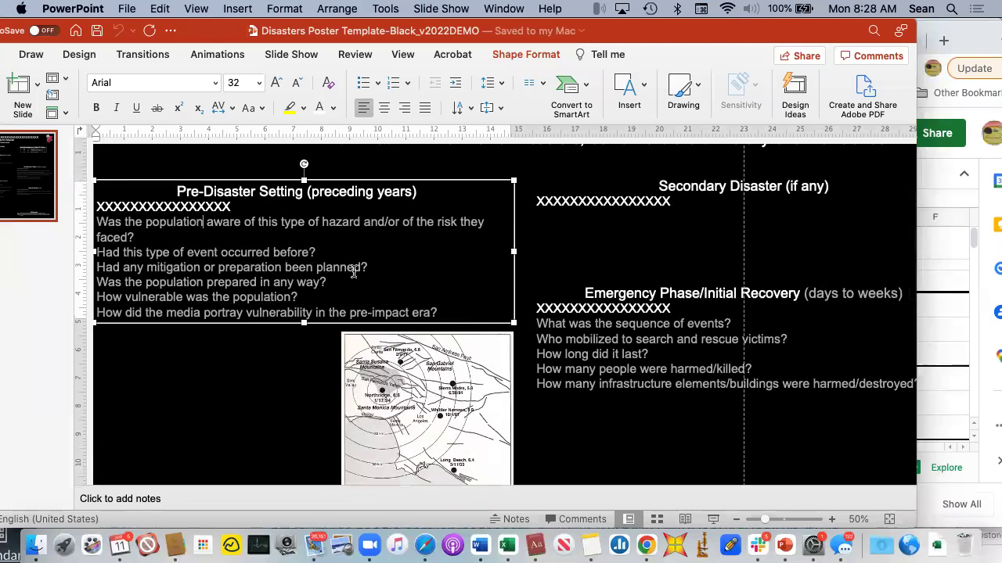
scroll(354, 271, up, 1)
scroll(313, 275, up, 3)
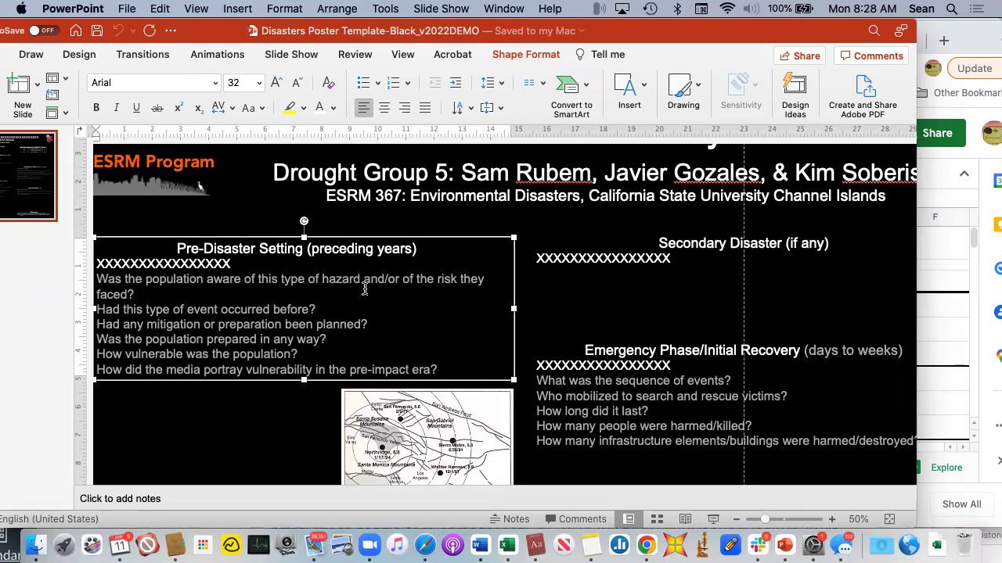
scroll(365, 290, down, 4)
scroll(366, 288, down, 5)
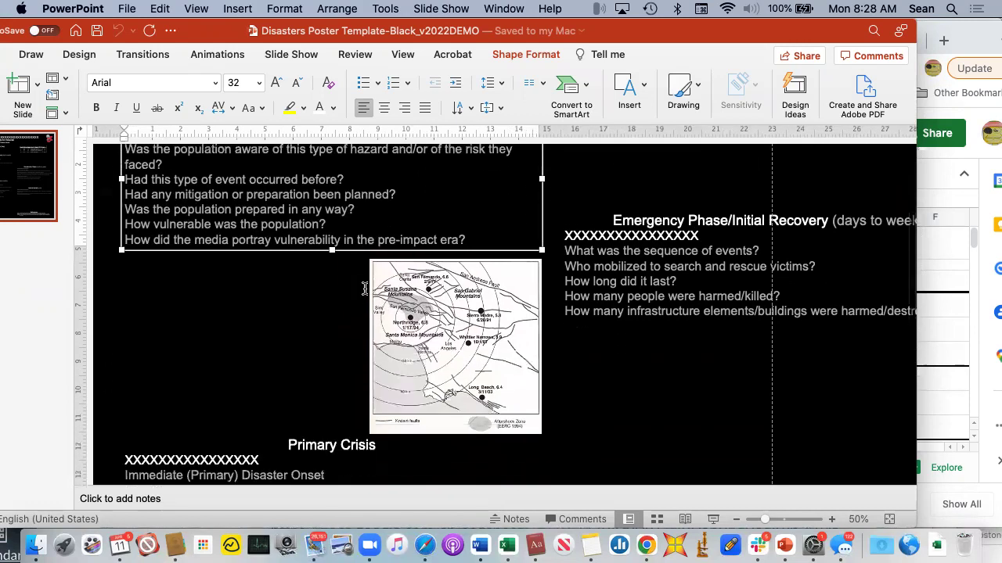
scroll(367, 288, down, 6)
scroll(368, 290, down, 5)
scroll(366, 290, down, 1)
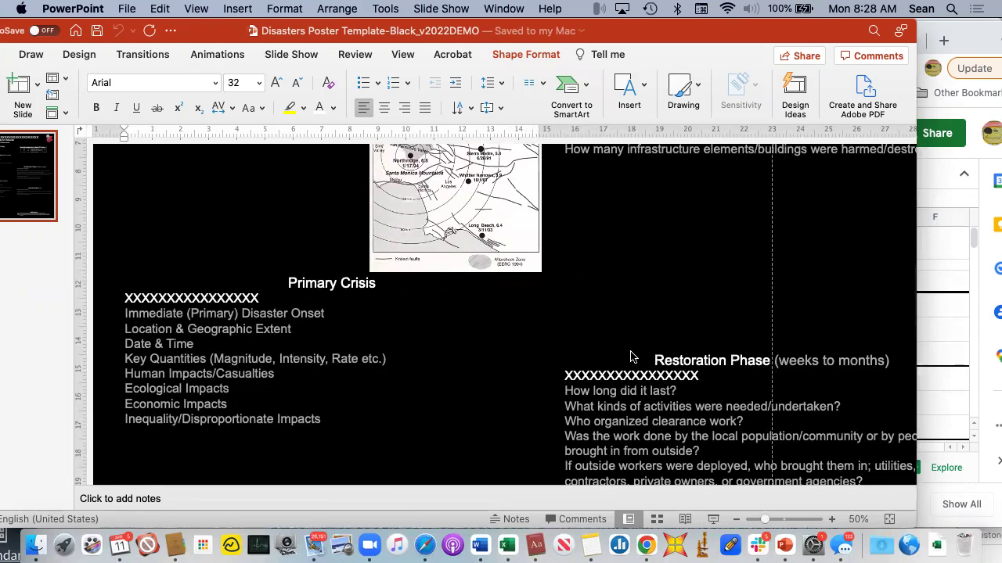
scroll(632, 354, up, 5)
scroll(632, 356, up, 1)
scroll(632, 357, right, 3)
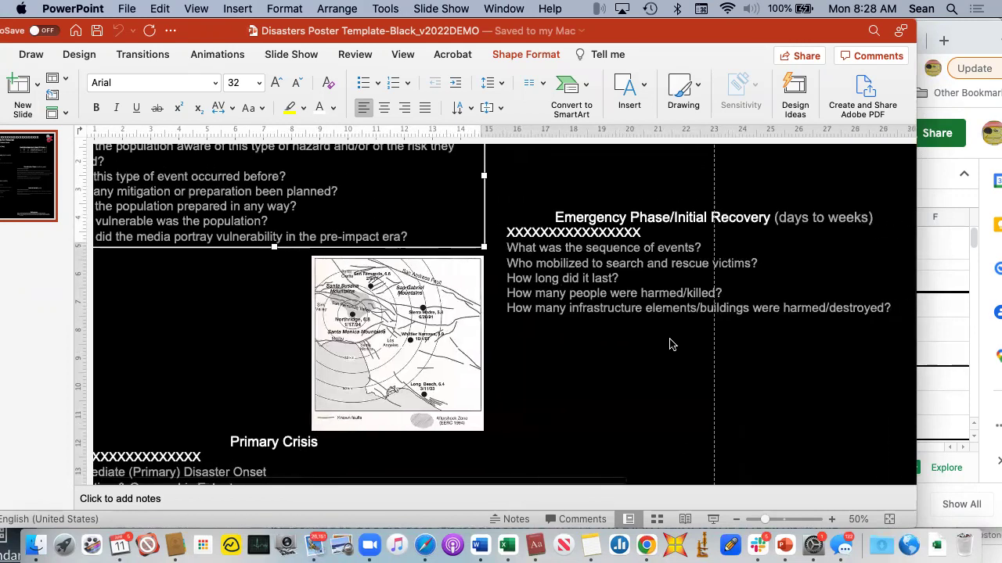
scroll(649, 313, right, 1)
scroll(578, 249, up, 2)
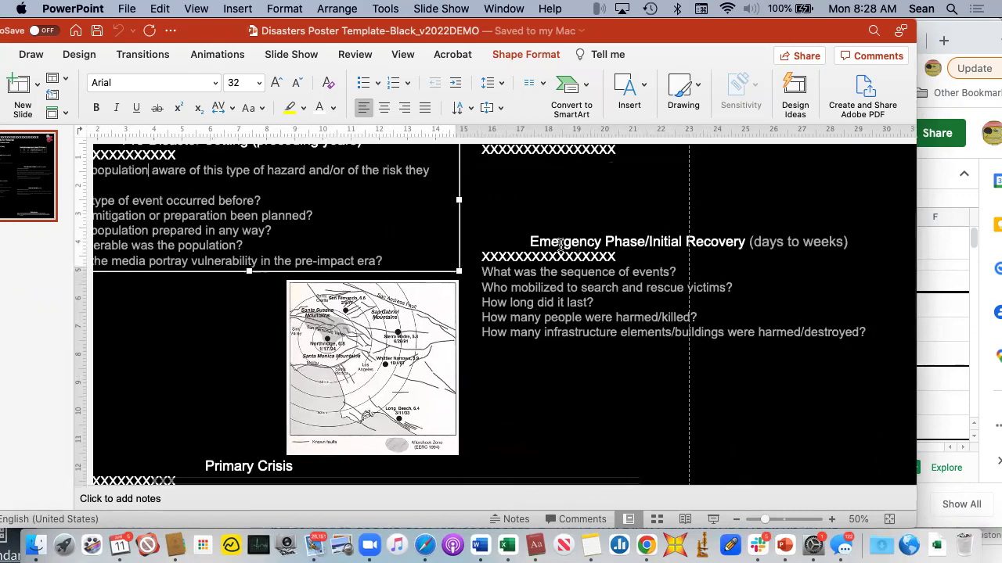
scroll(577, 249, up, 2)
scroll(579, 247, up, 1)
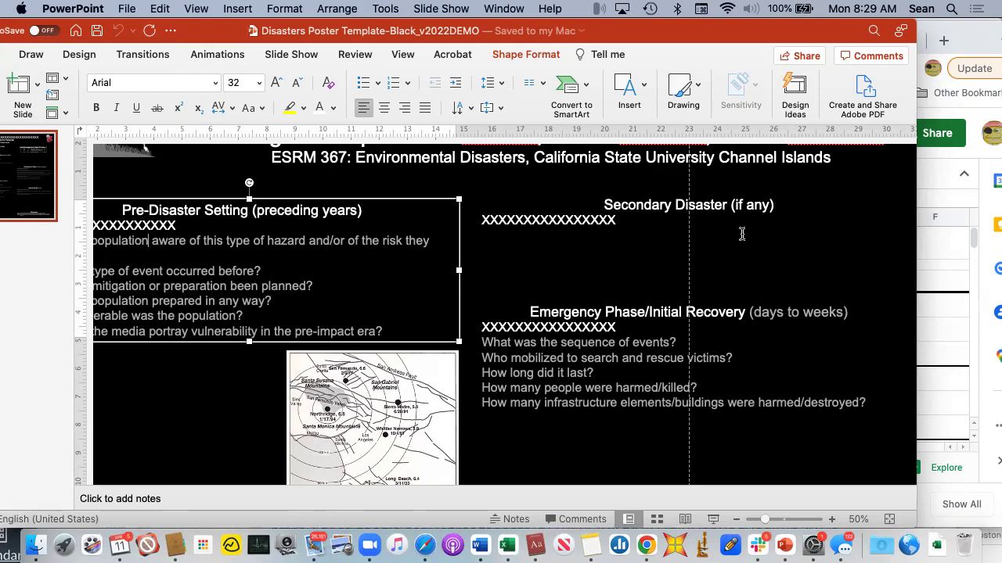
scroll(709, 237, down, 3)
scroll(709, 236, down, 2)
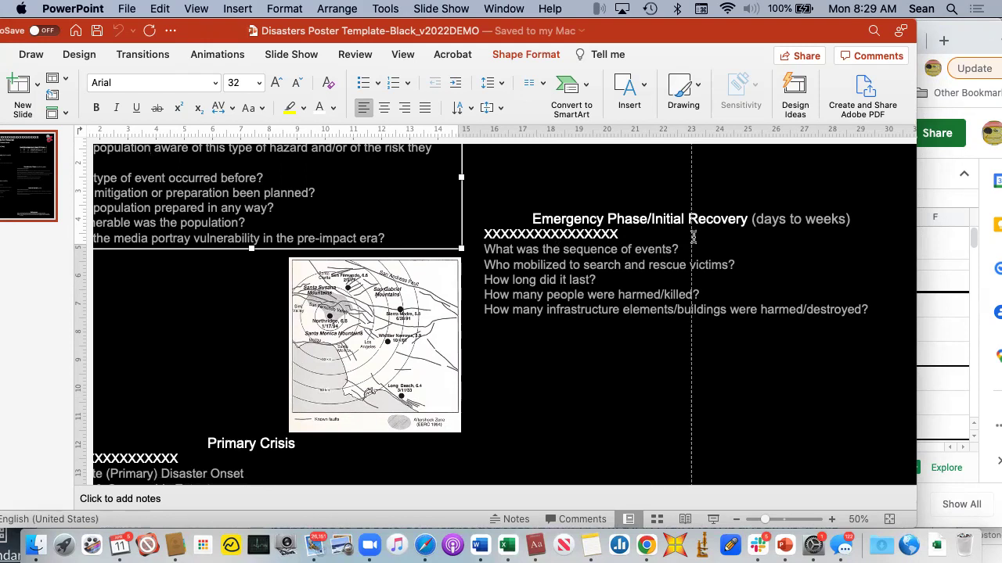
scroll(693, 236, down, 2)
scroll(692, 236, down, 1)
scroll(692, 236, down, 2)
scroll(693, 236, down, 3)
scroll(693, 236, down, 1)
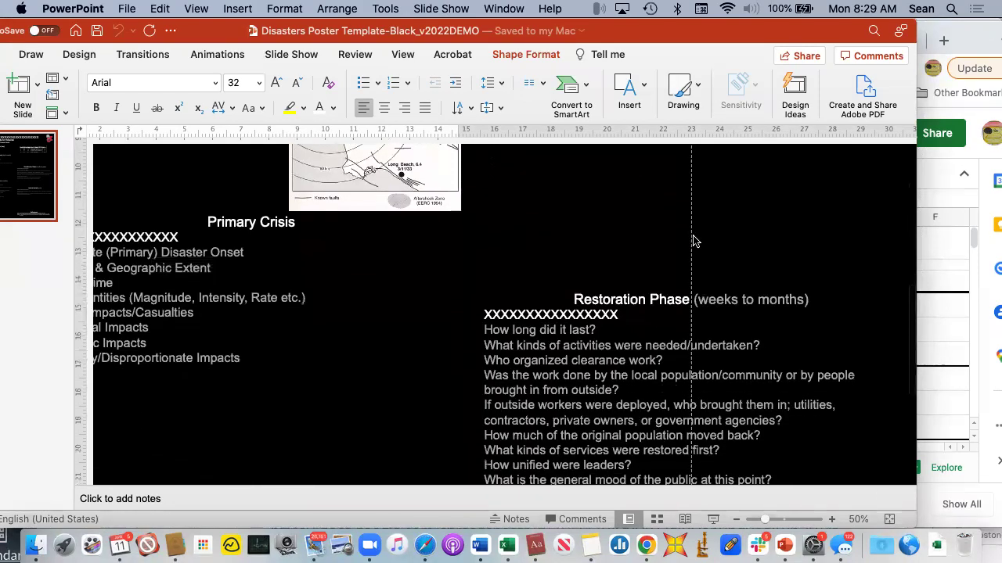
scroll(693, 237, down, 3)
scroll(692, 238, down, 1)
scroll(692, 239, down, 1)
scroll(692, 237, down, 1)
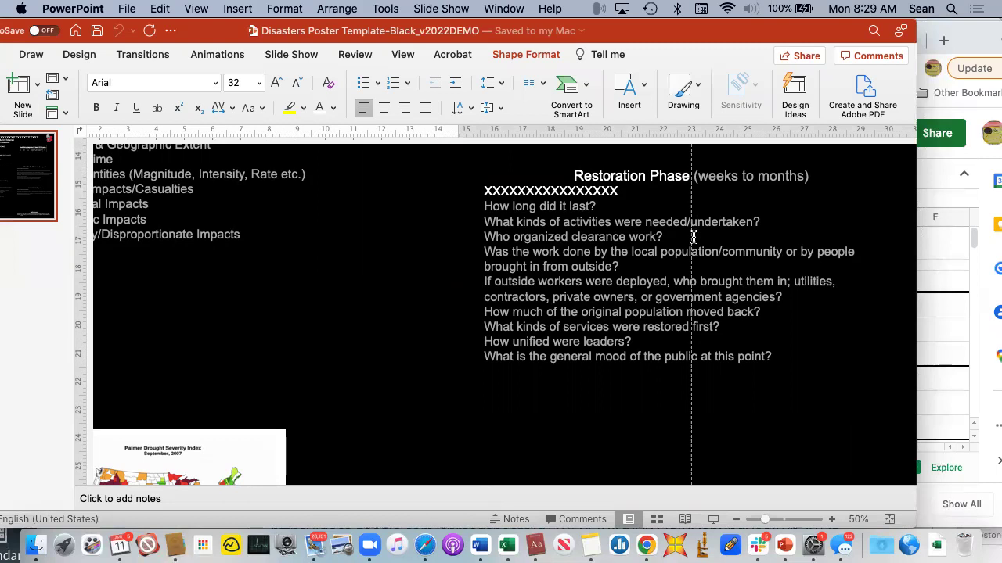
scroll(693, 236, down, 1)
scroll(692, 236, down, 3)
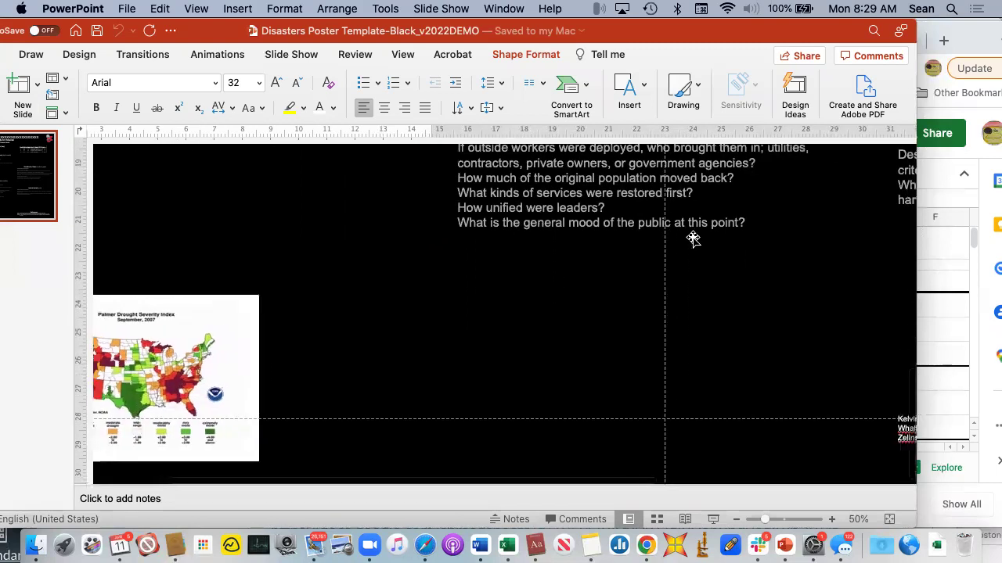
scroll(693, 237, right, 5)
scroll(692, 236, up, 3)
scroll(693, 236, right, 2)
scroll(693, 236, up, 2)
scroll(693, 236, right, 1)
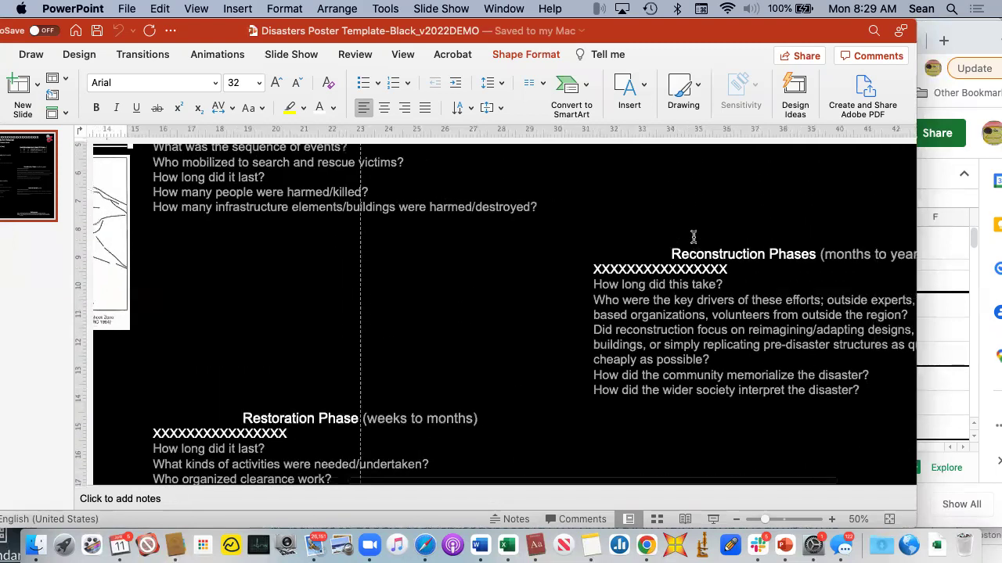
scroll(692, 236, right, 1)
scroll(693, 236, down, 3)
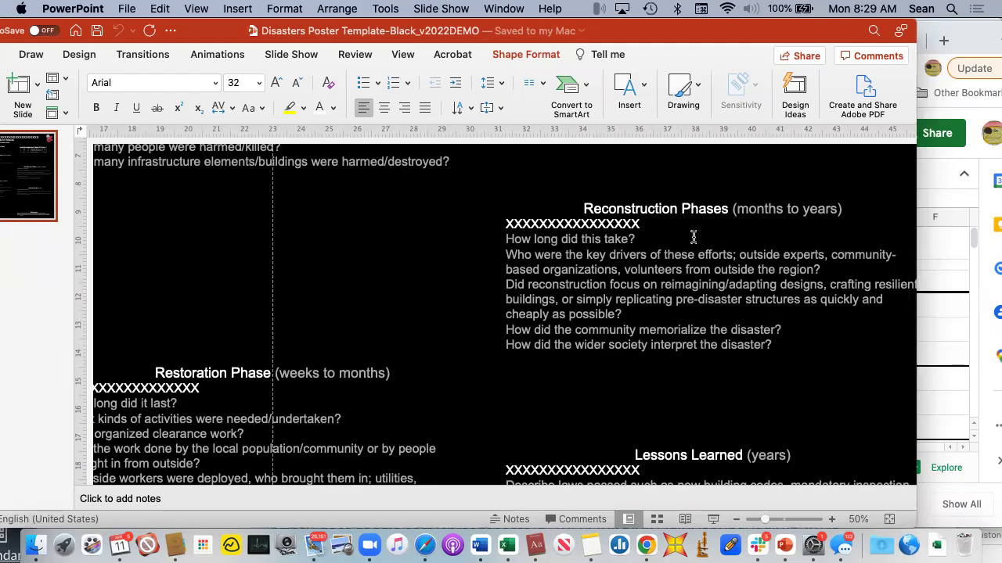
scroll(692, 236, down, 1)
scroll(691, 238, down, 5)
scroll(691, 243, down, 1)
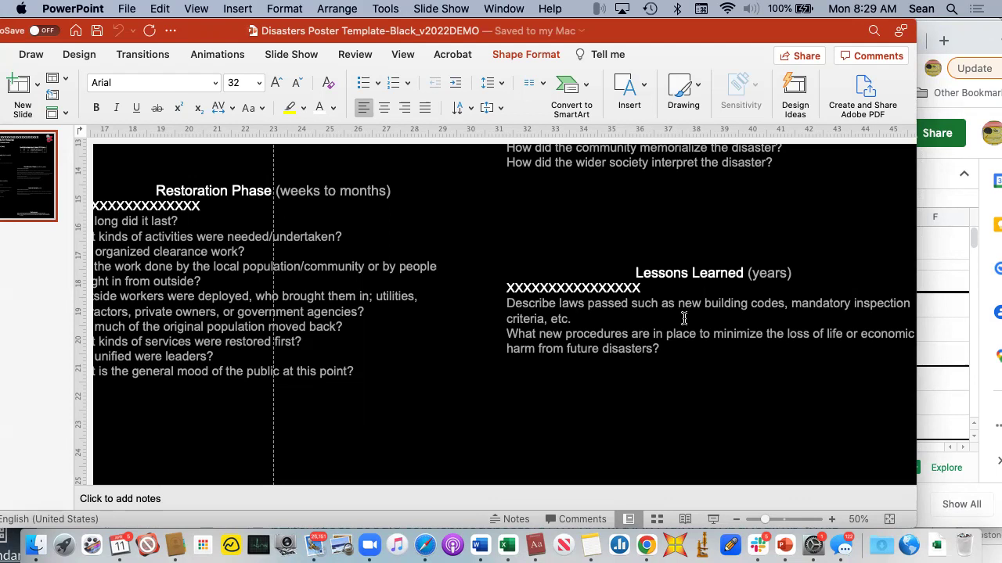
scroll(684, 318, up, 1)
scroll(684, 319, up, 2)
scroll(684, 318, up, 3)
scroll(684, 319, down, 4)
scroll(683, 322, down, 8)
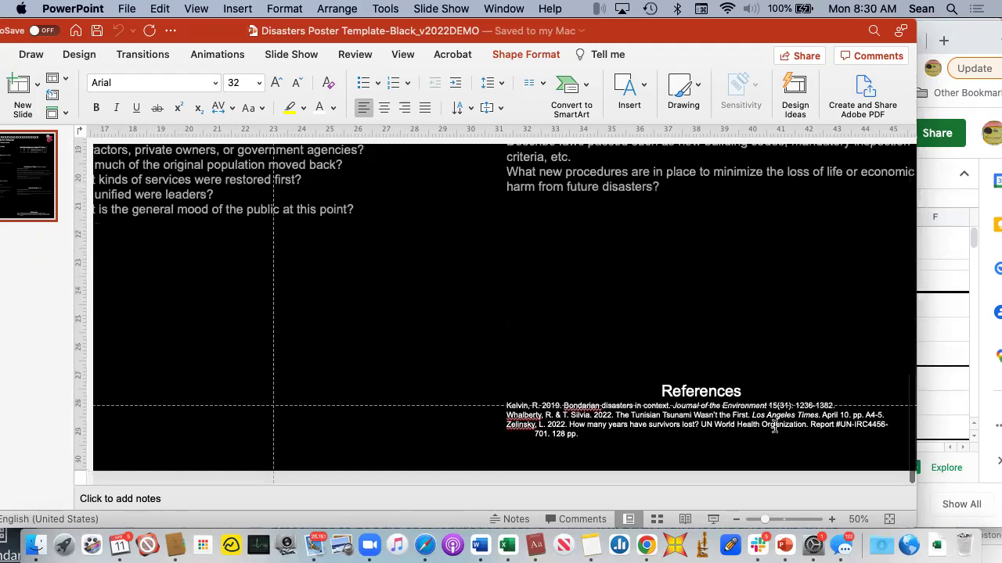
scroll(751, 403, up, 4)
scroll(754, 402, up, 1)
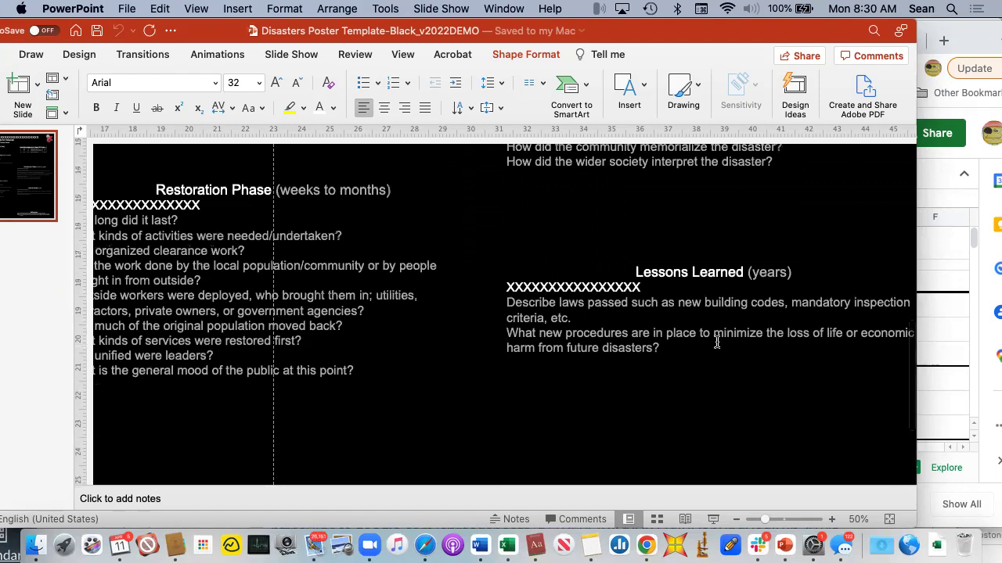
click(554, 294)
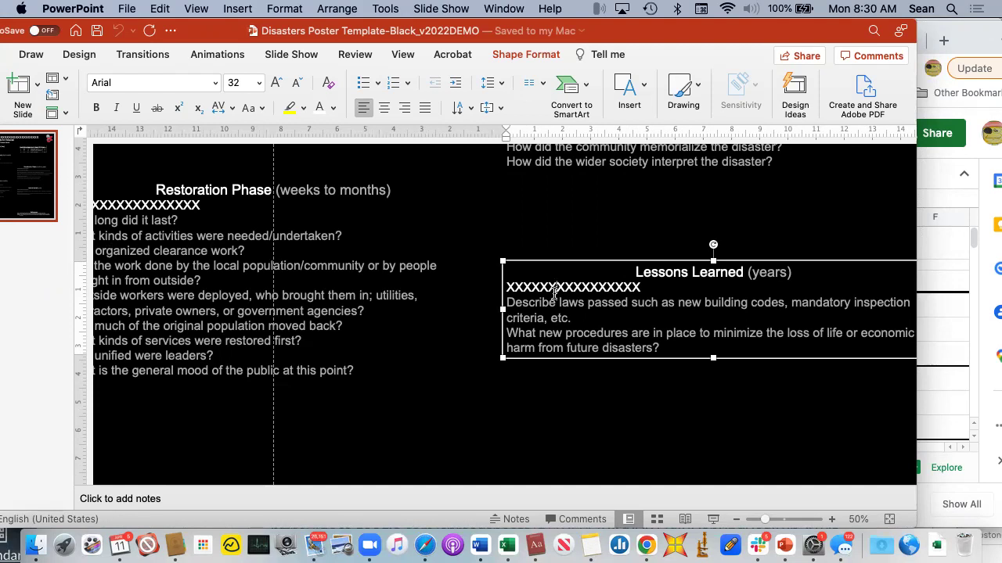
click(663, 273)
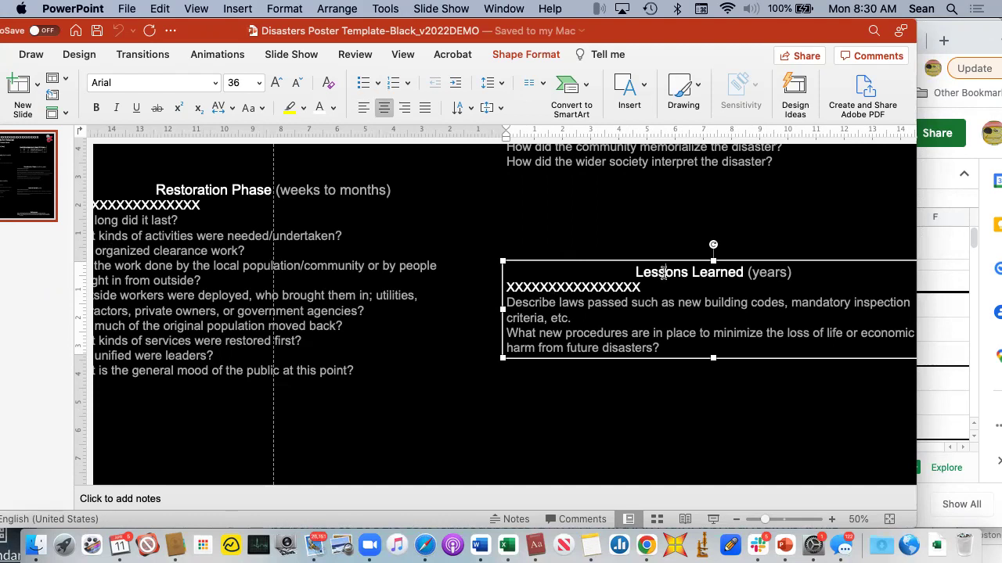
click(638, 307)
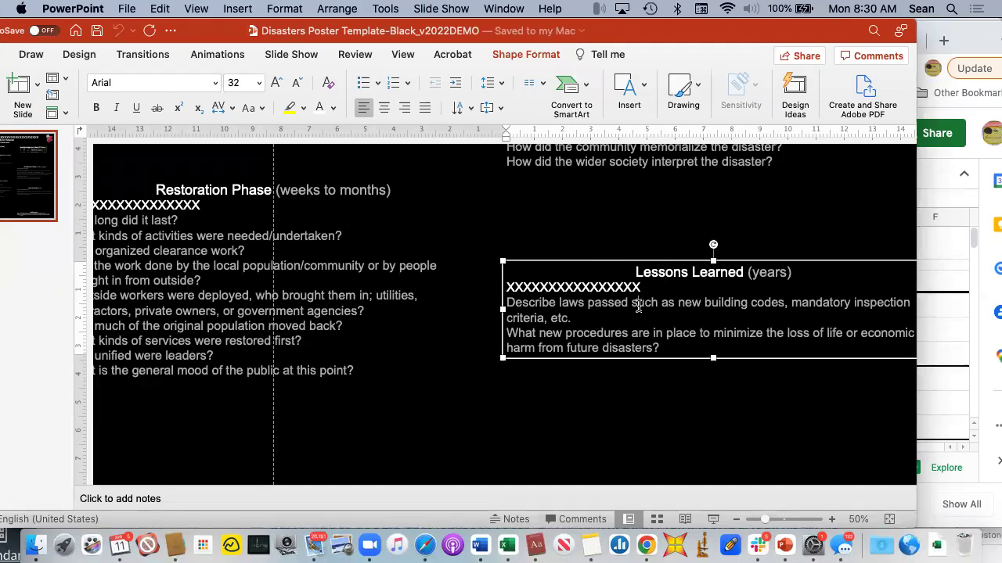
scroll(638, 307, down, 5)
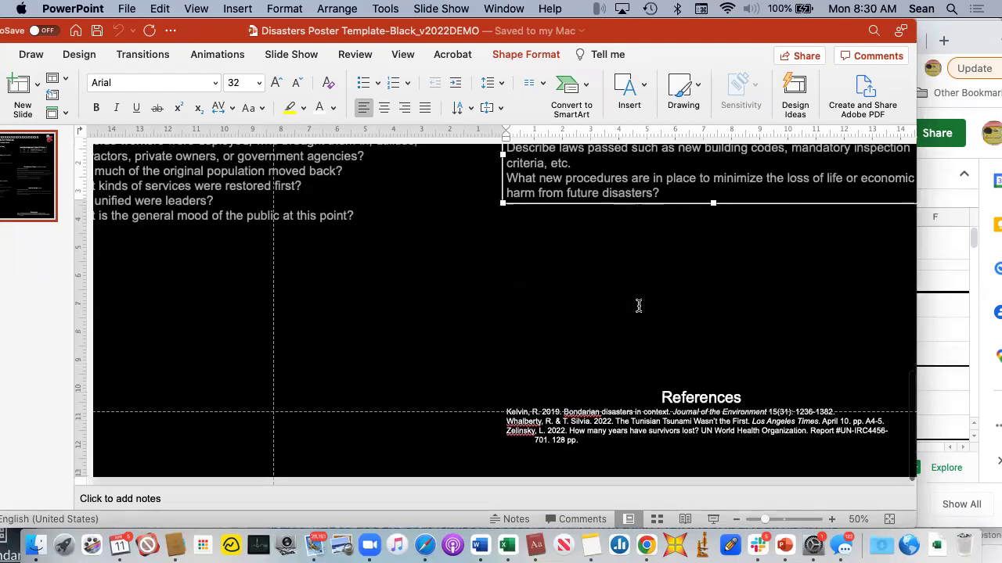
click(698, 388)
click(683, 415)
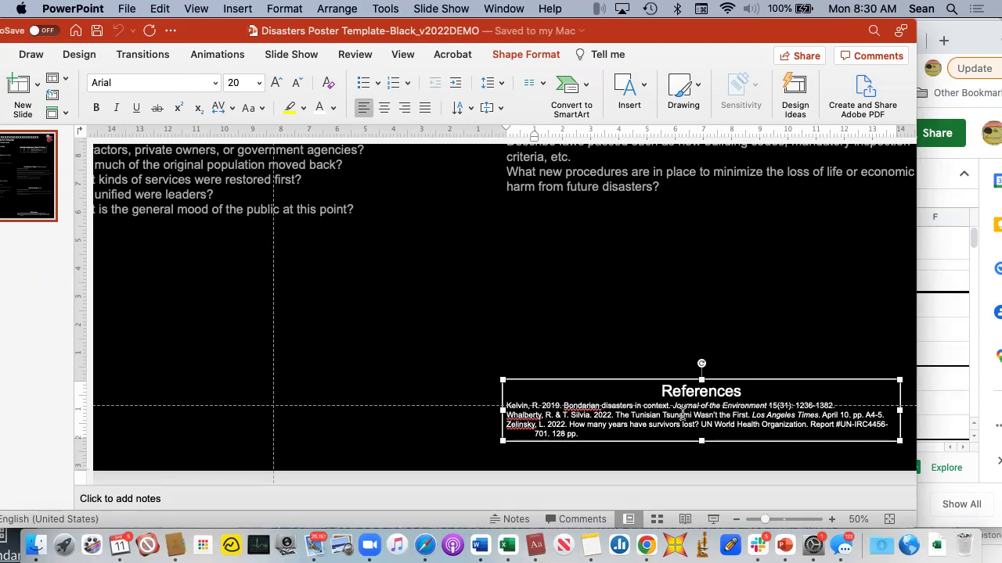
scroll(682, 414, up, 5)
scroll(682, 416, up, 5)
scroll(682, 418, up, 5)
scroll(681, 421, up, 5)
scroll(682, 420, left, 5)
scroll(682, 420, left, 4)
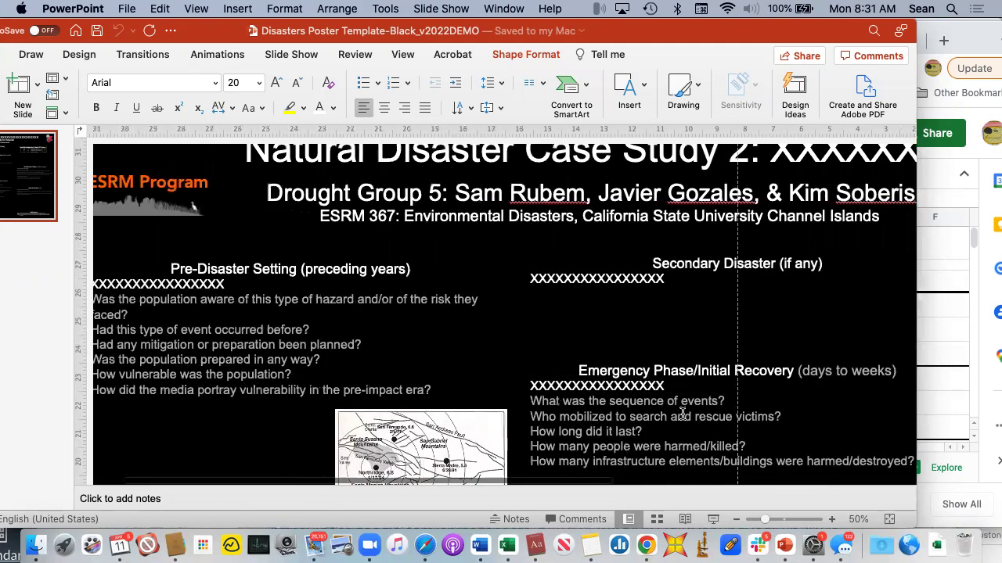
scroll(683, 420, down, 5)
click(346, 327)
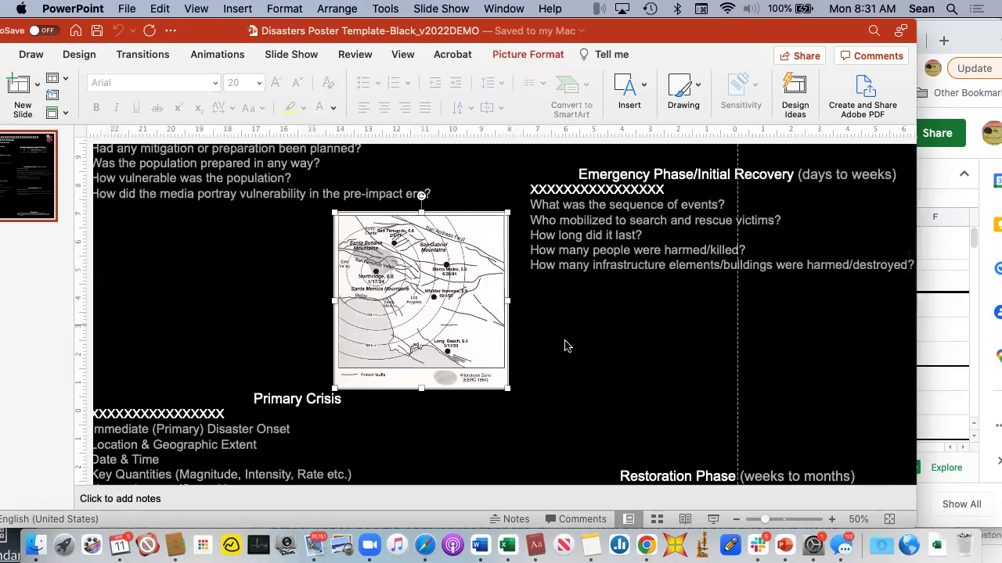
scroll(567, 346, down, 3)
scroll(566, 346, down, 5)
scroll(567, 346, down, 2)
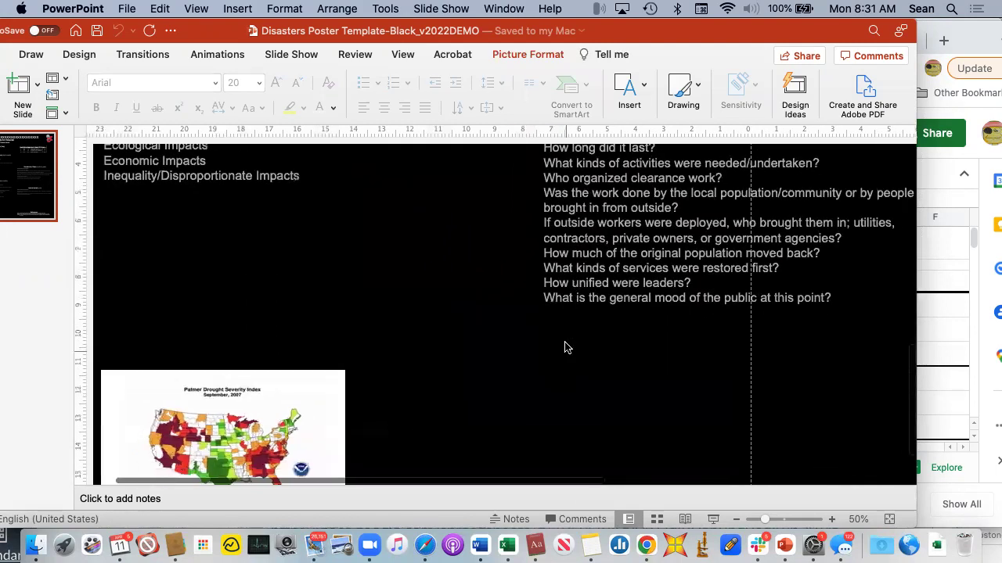
scroll(566, 346, left, 2)
click(315, 423)
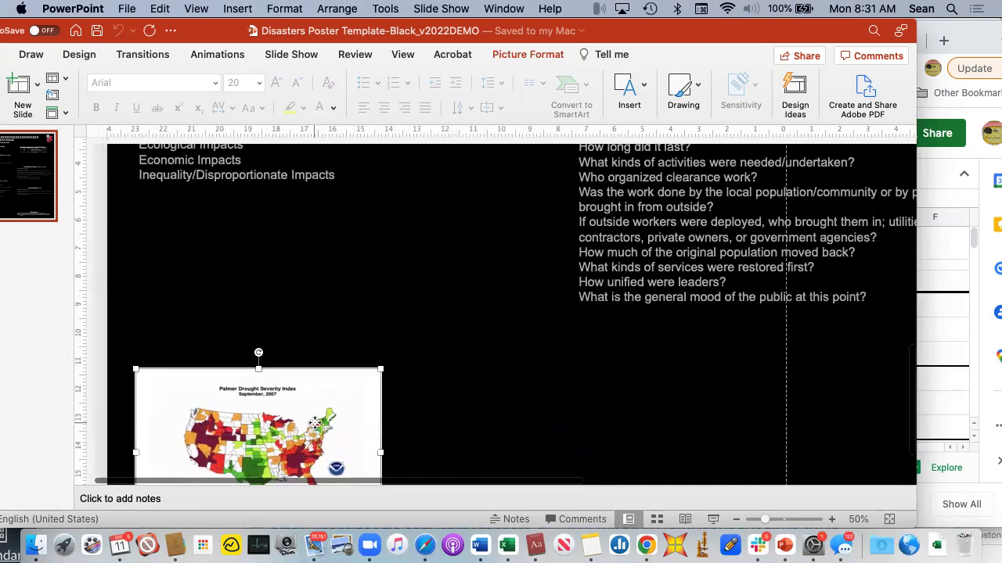
scroll(593, 362, right, 3)
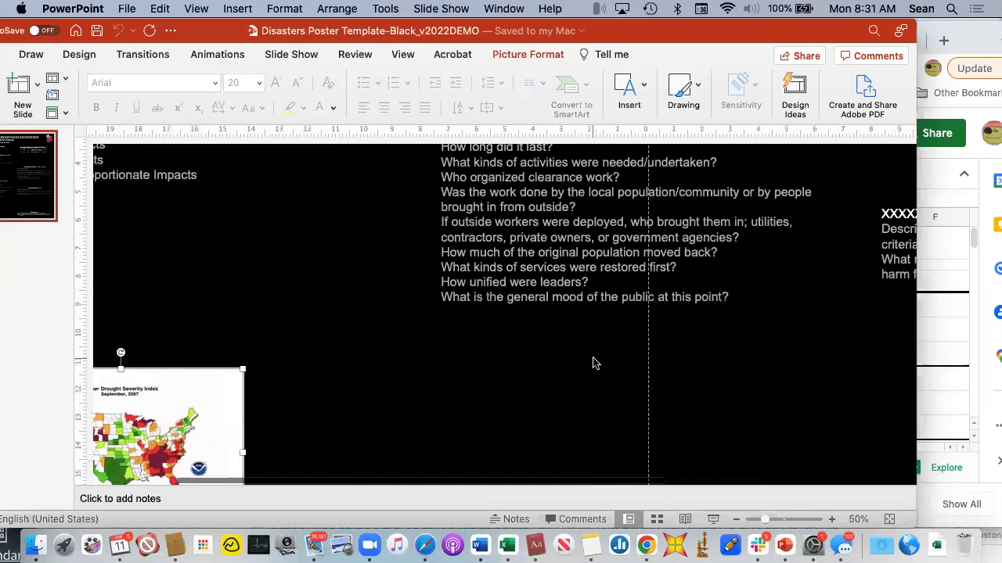
scroll(592, 362, up, 2)
scroll(592, 362, right, 2)
scroll(593, 359, up, 3)
scroll(593, 359, right, 1)
scroll(593, 359, right, 3)
scroll(593, 359, up, 3)
scroll(593, 359, up, 1)
scroll(593, 359, right, 2)
scroll(593, 360, up, 3)
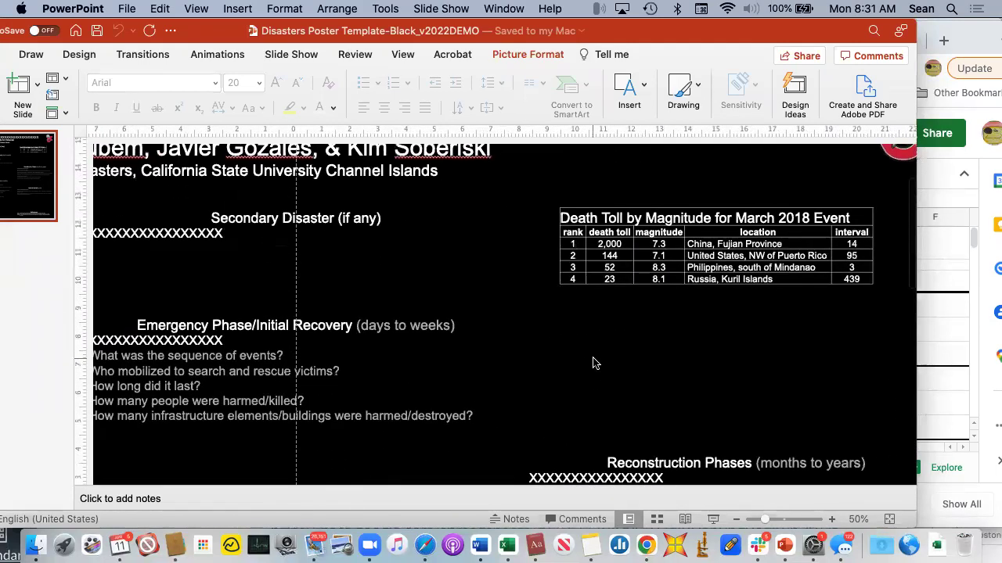
click(692, 249)
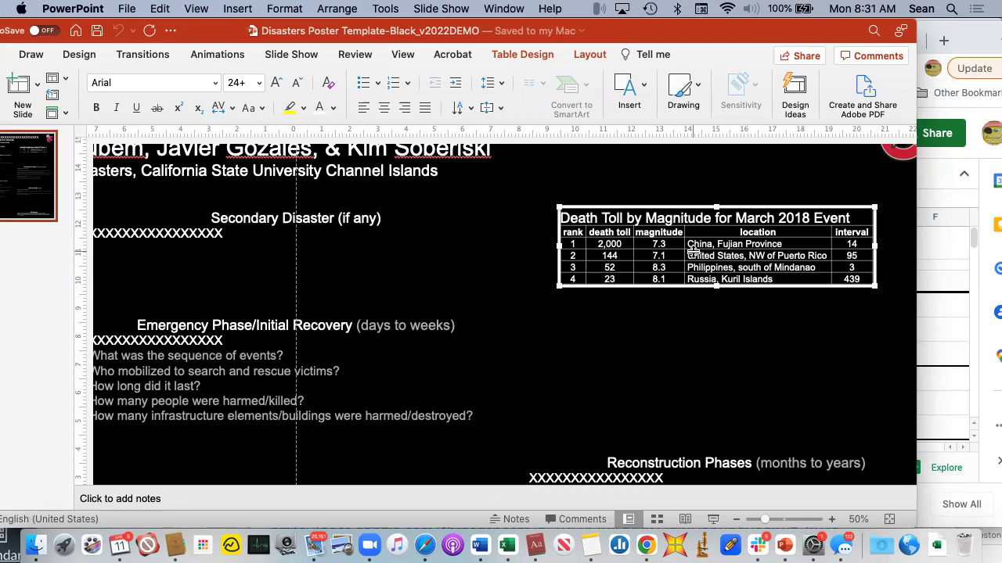
scroll(693, 249, up, 1)
scroll(692, 250, up, 2)
scroll(694, 254, up, 2)
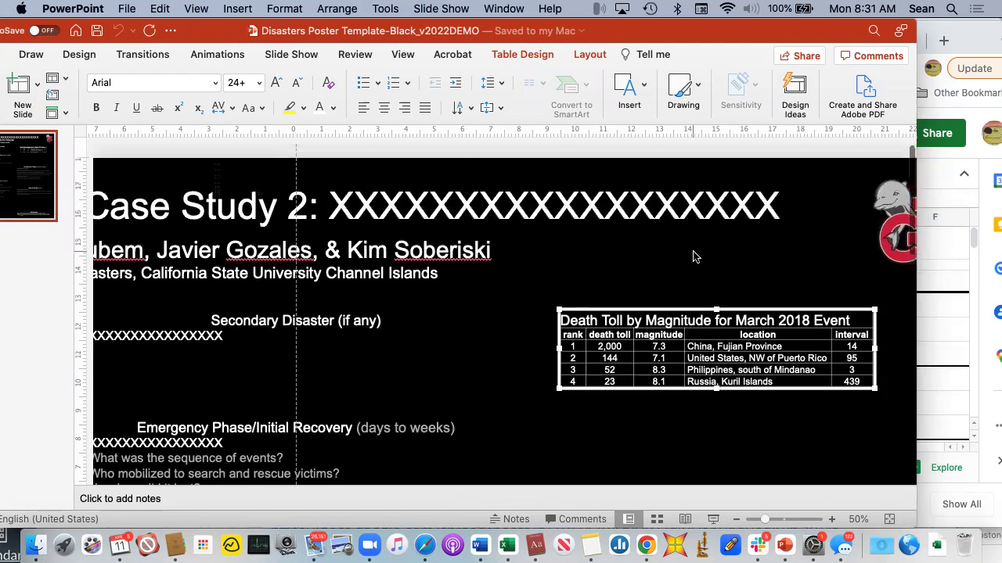
scroll(692, 257, left, 3)
scroll(692, 254, left, 2)
scroll(691, 252, left, 1)
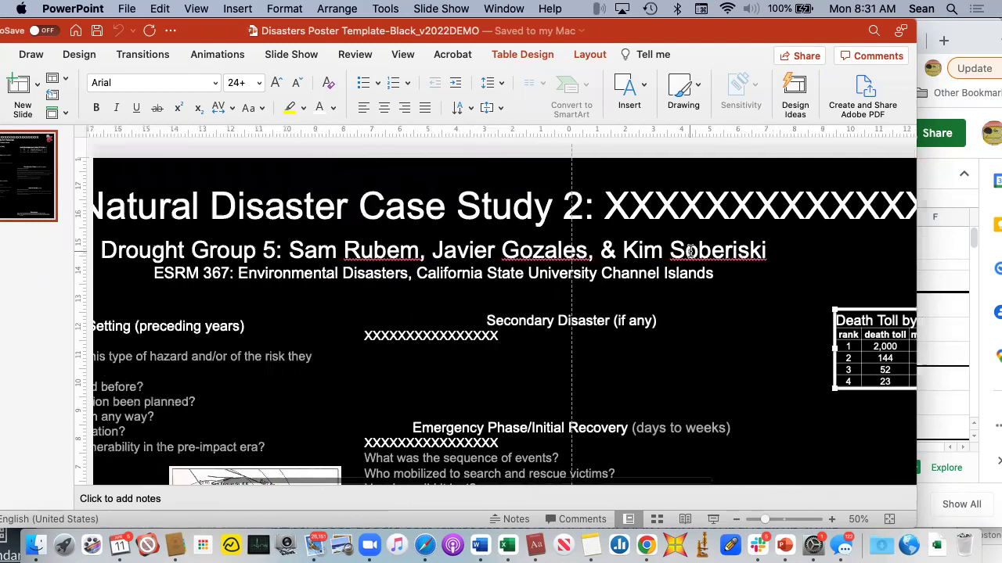
scroll(690, 250, left, 3)
scroll(691, 251, left, 1)
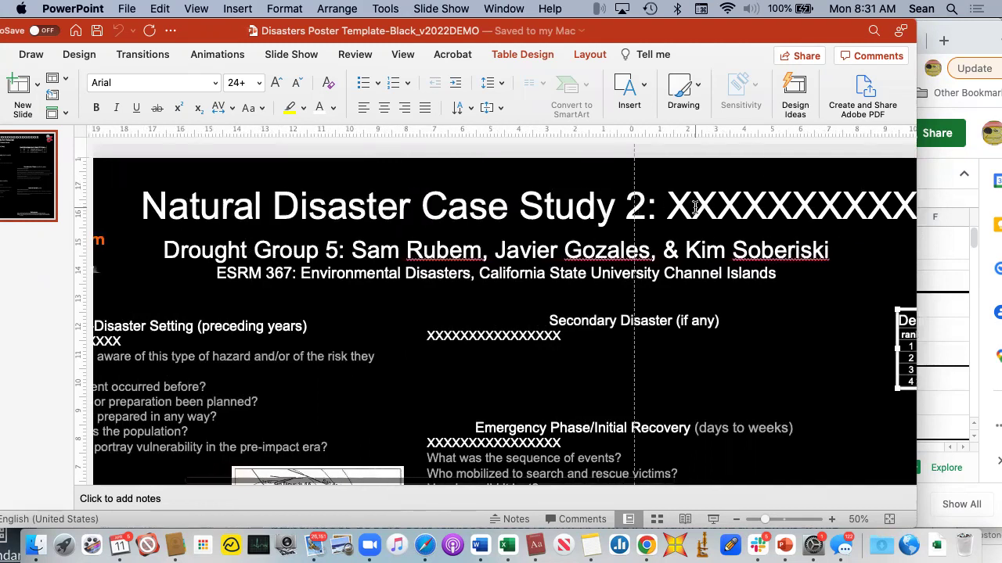
scroll(767, 207, right, 2)
scroll(767, 208, right, 1)
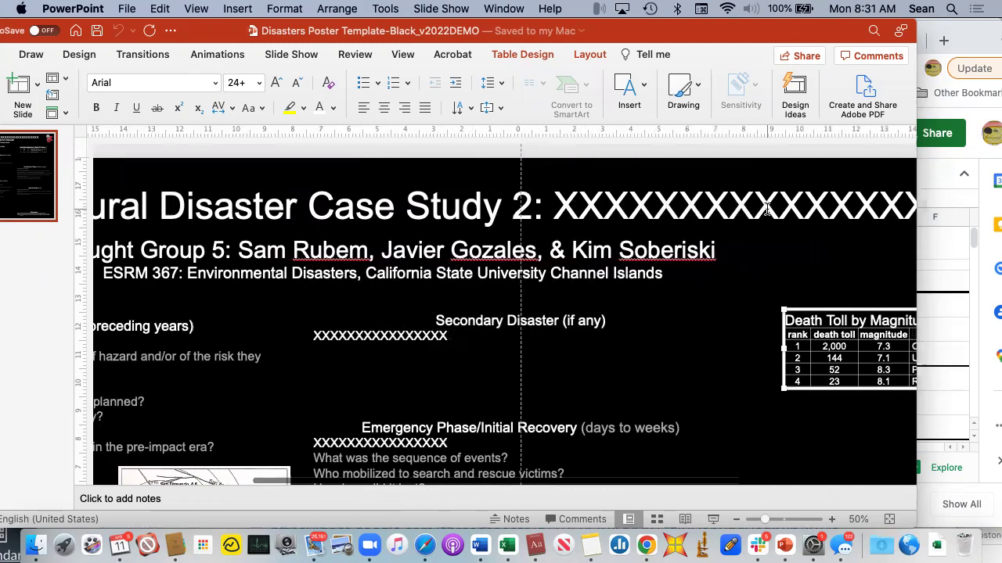
scroll(767, 208, left, 2)
scroll(767, 208, right, 1)
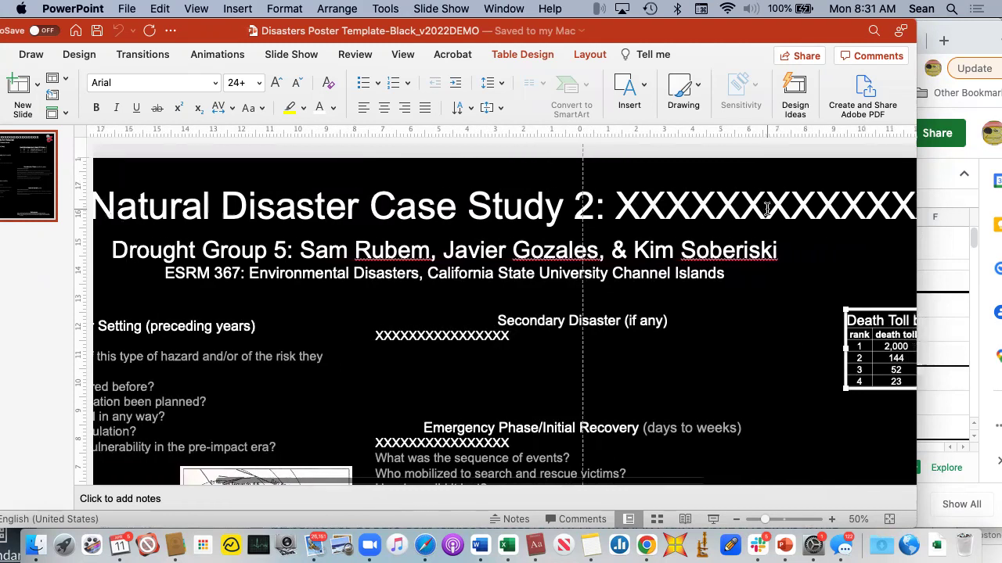
scroll(767, 208, left, 1)
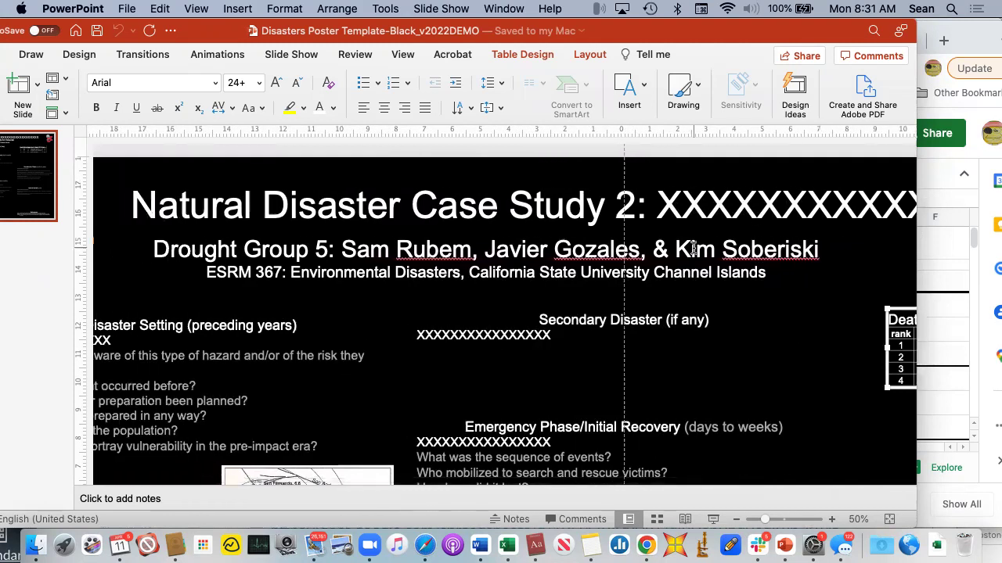
scroll(692, 248, down, 1)
scroll(692, 248, down, 2)
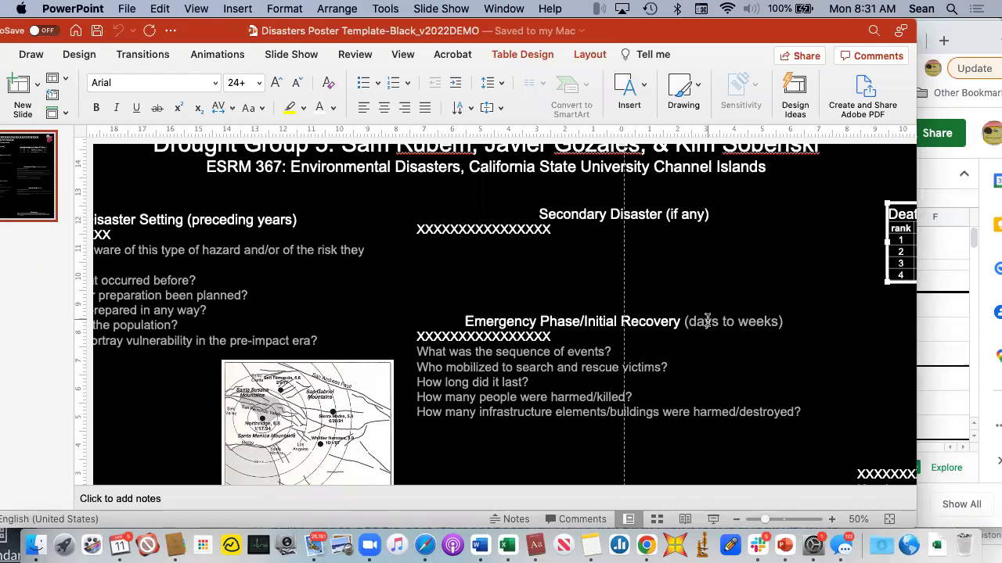
scroll(707, 321, left, 2)
scroll(707, 321, left, 3)
scroll(707, 320, left, 3)
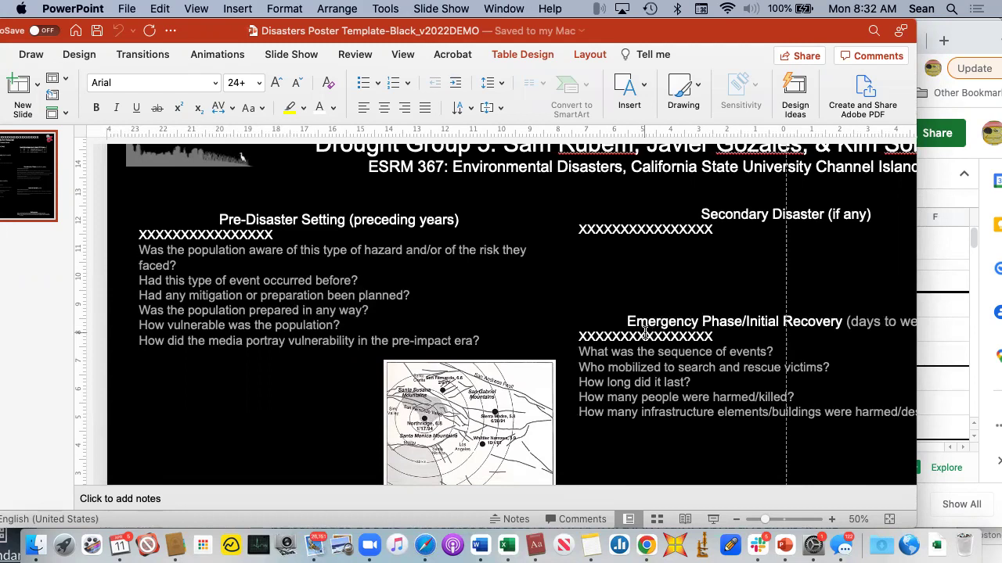
scroll(635, 335, down, 3)
scroll(636, 335, down, 1)
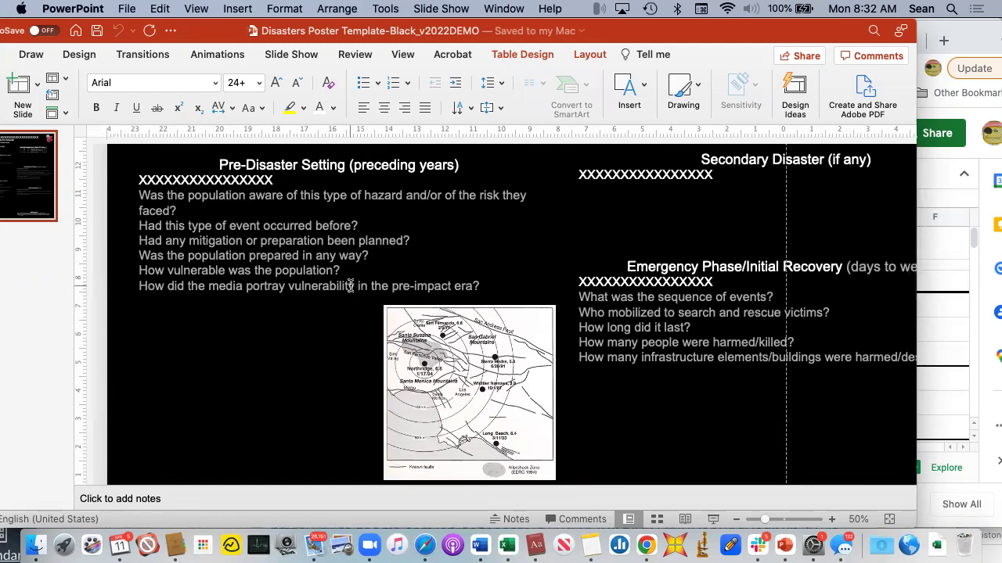
scroll(349, 286, up, 6)
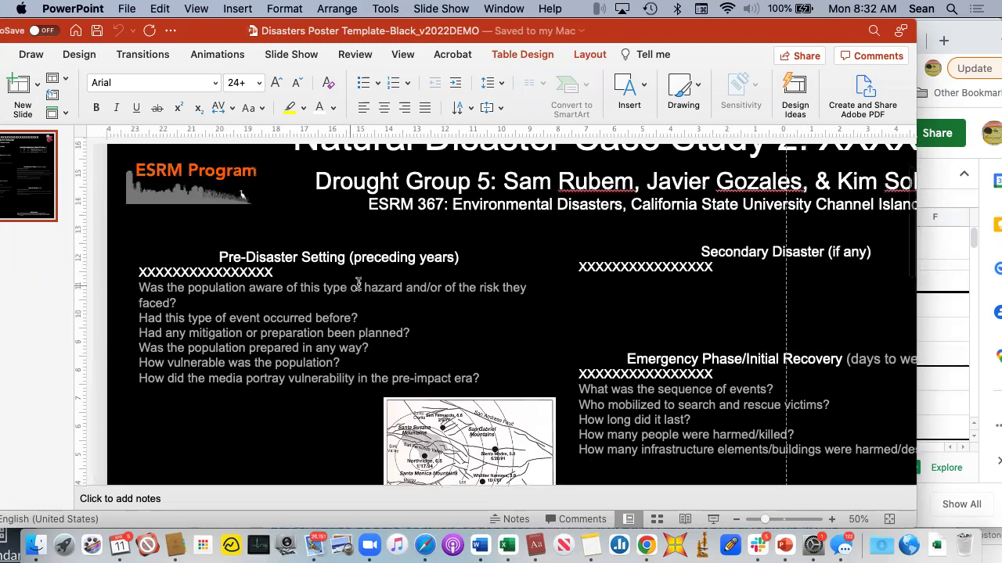
- Select the Pre-Disaster Setting box, then Shift-add the Secondary Disaster box and the Death Toll table
click(423, 261)
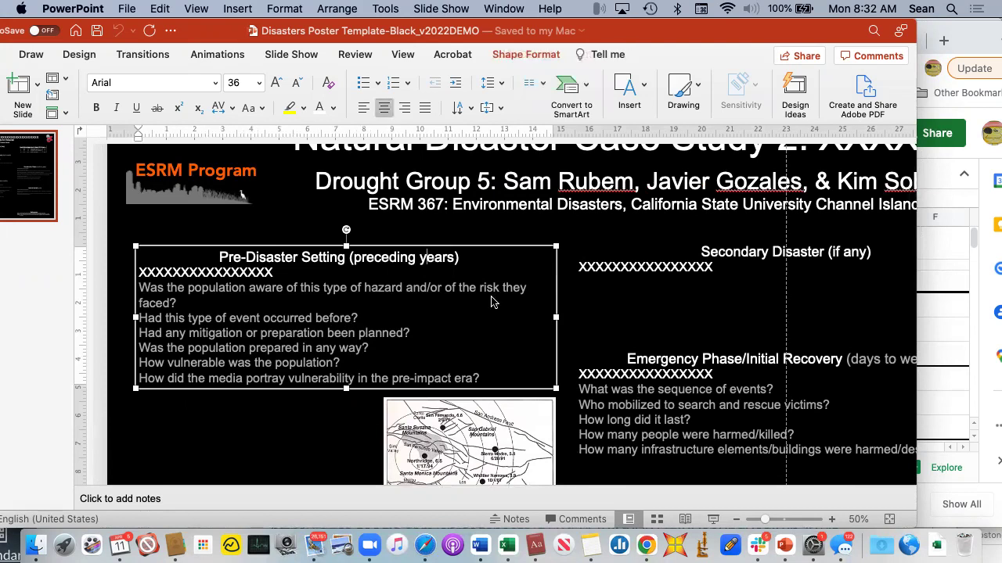
click(567, 243)
click(362, 343)
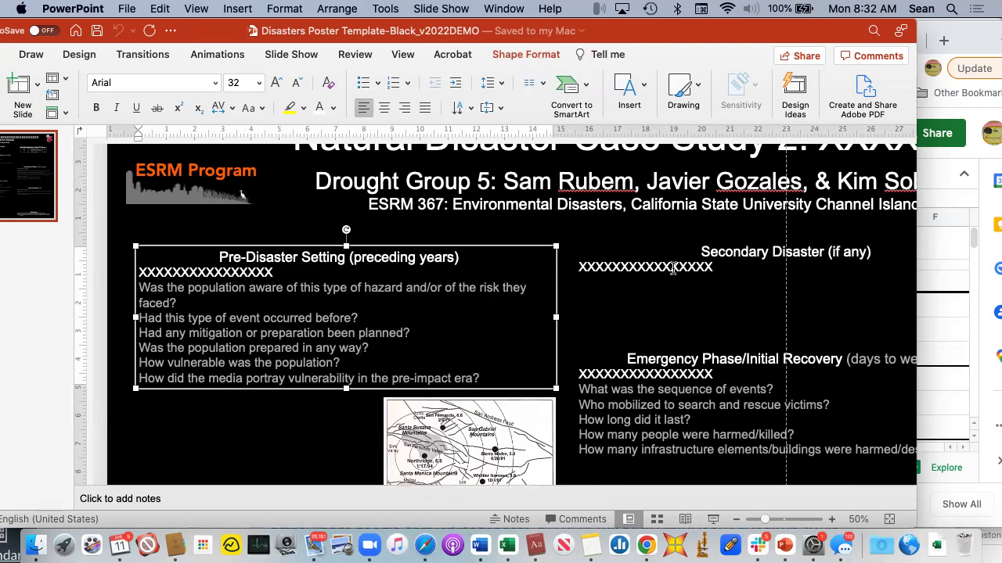
shift+click(704, 253)
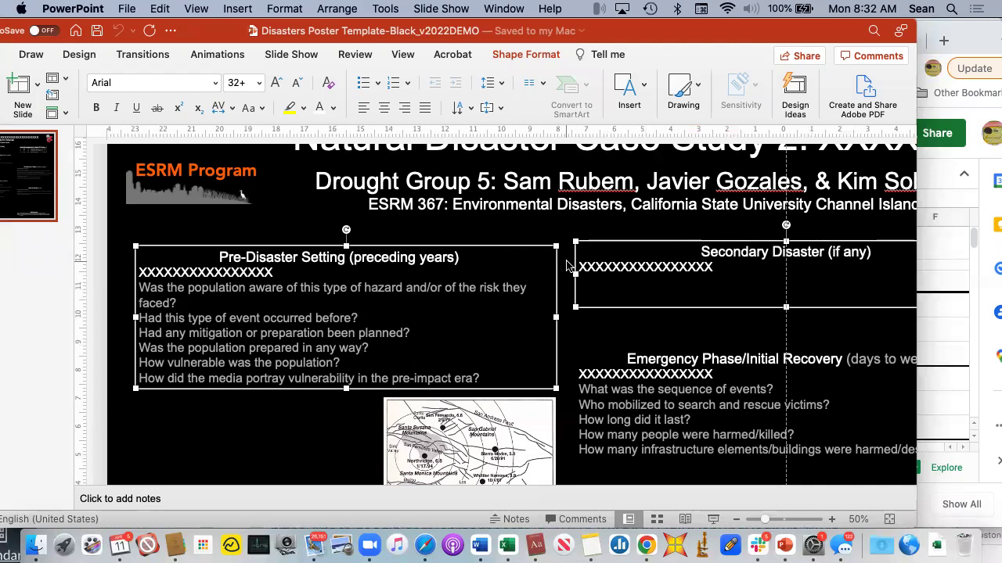
scroll(571, 266, right, 5)
scroll(573, 264, right, 5)
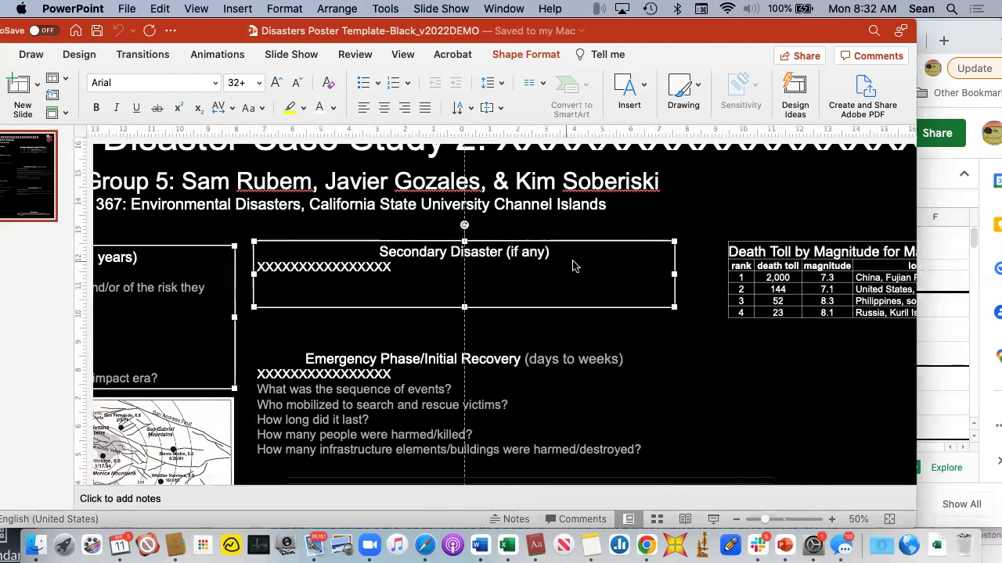
shift+click(763, 241)
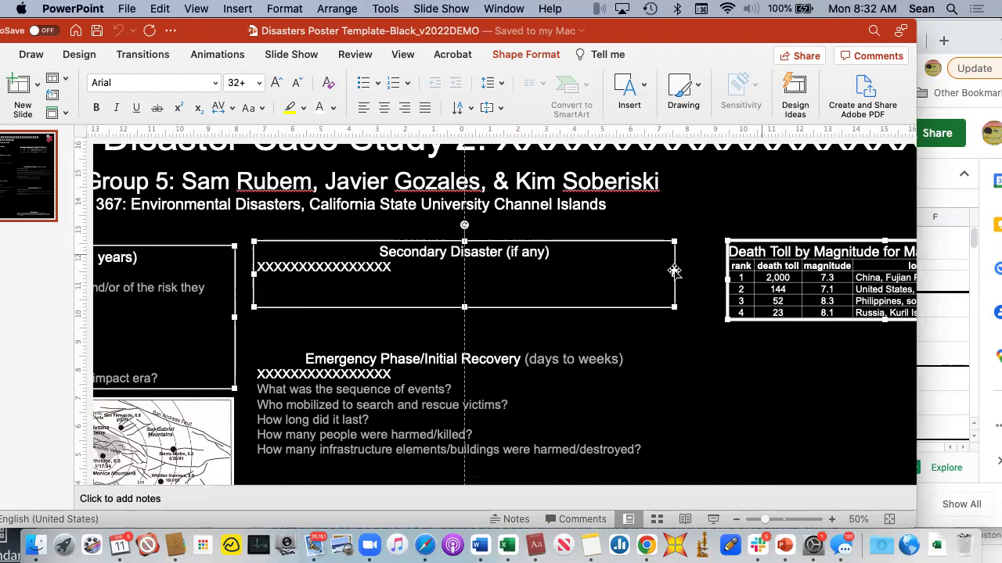
scroll(677, 274, left, 2)
scroll(674, 273, left, 1)
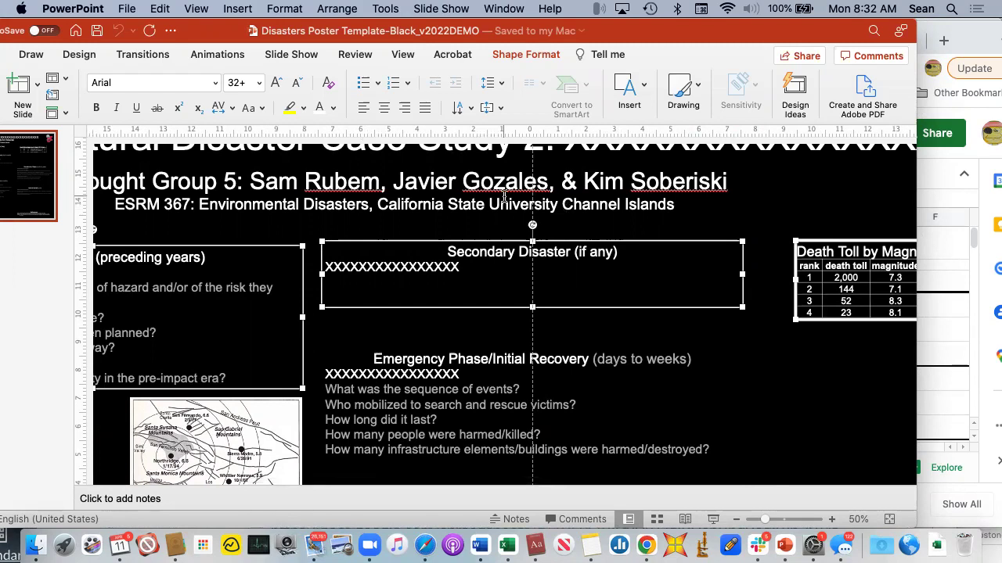
- Apply Align Top from the Arrange menu so the three selected objects share one top edge
click(343, 7)
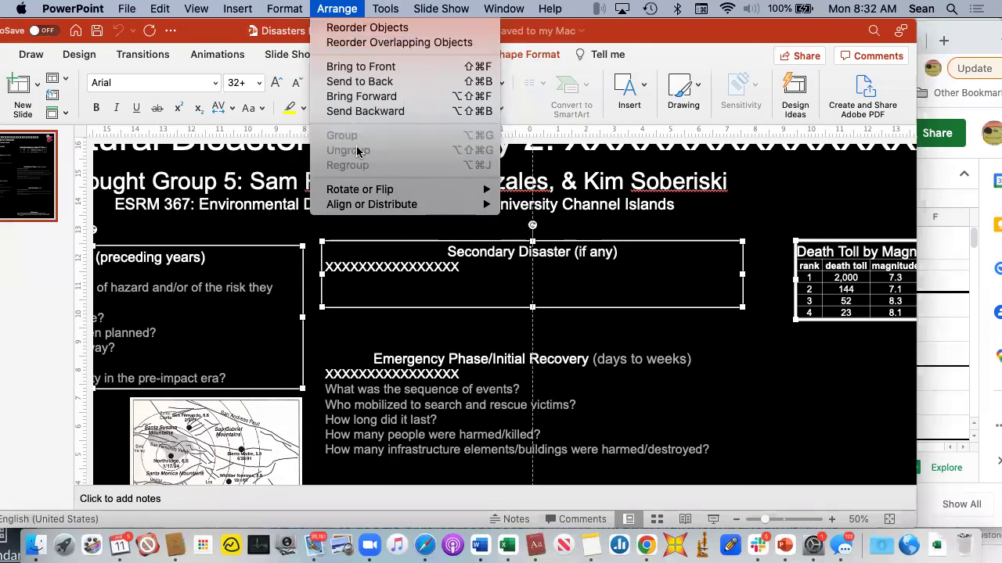
mouse_move(372, 204)
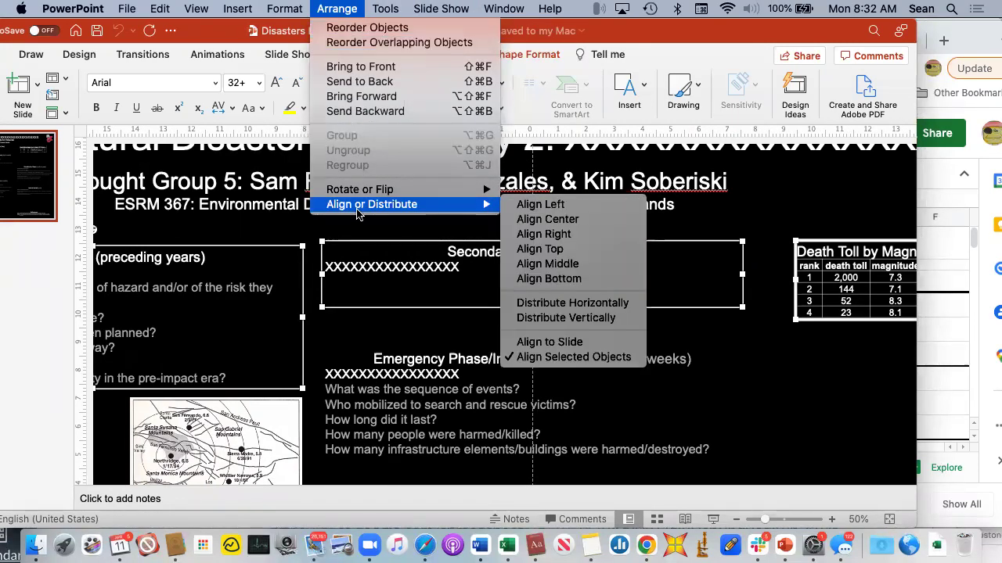
click(523, 249)
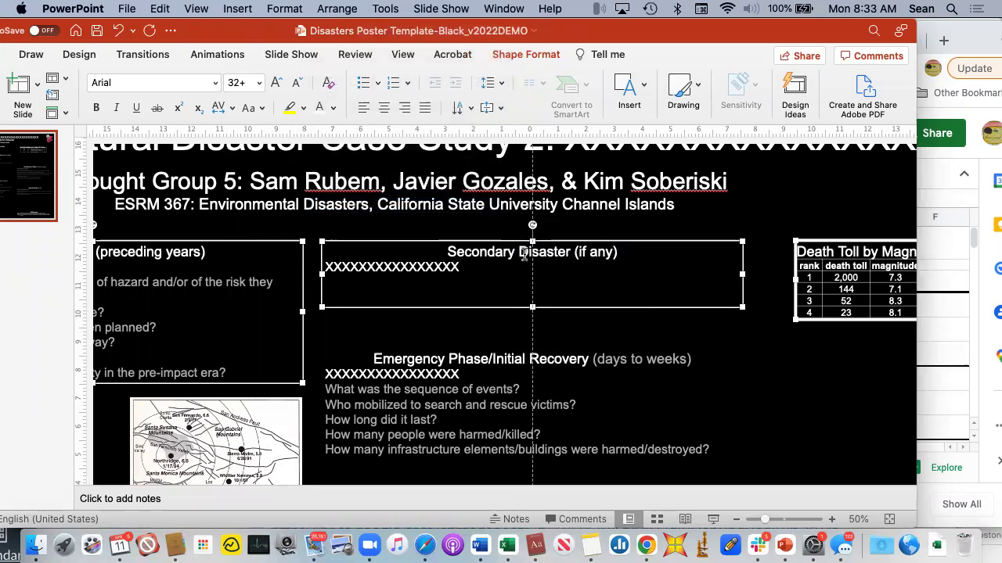
- Select the Pre-Disaster Setting text box together with the earthquake fault map below it
scroll(523, 254, left, 2)
scroll(523, 259, left, 2)
scroll(520, 270, left, 2)
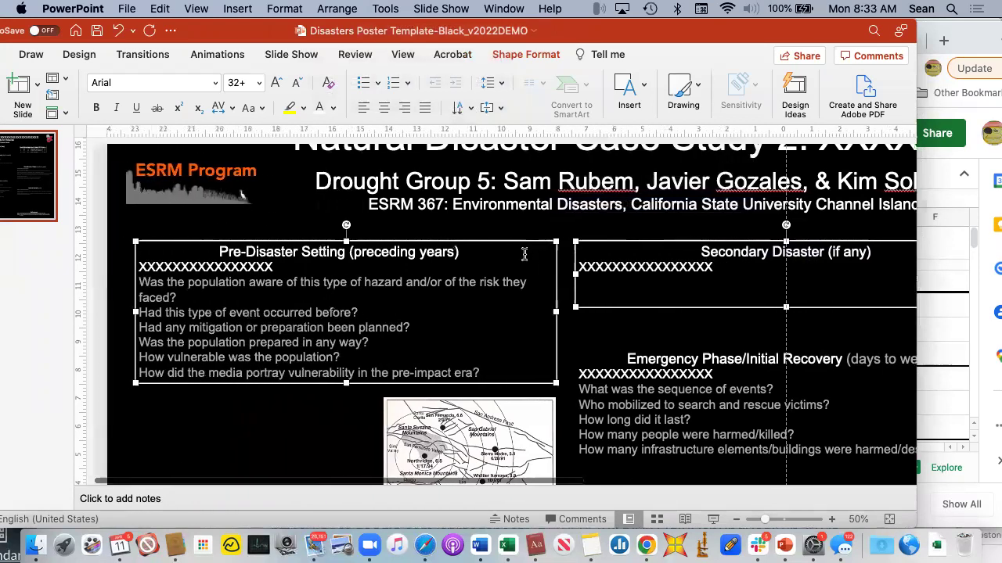
click(564, 216)
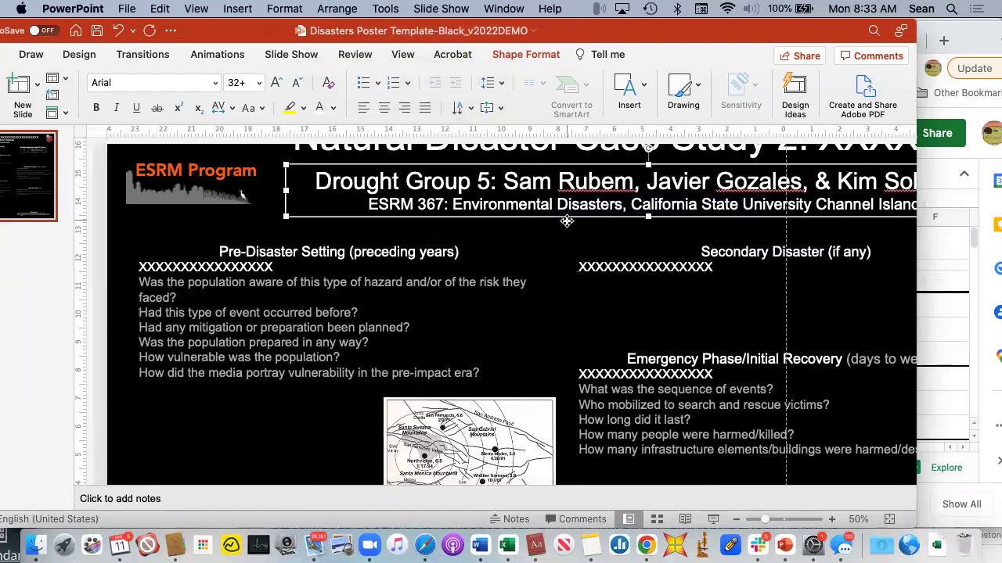
click(487, 282)
scroll(488, 282, down, 3)
scroll(488, 282, down, 2)
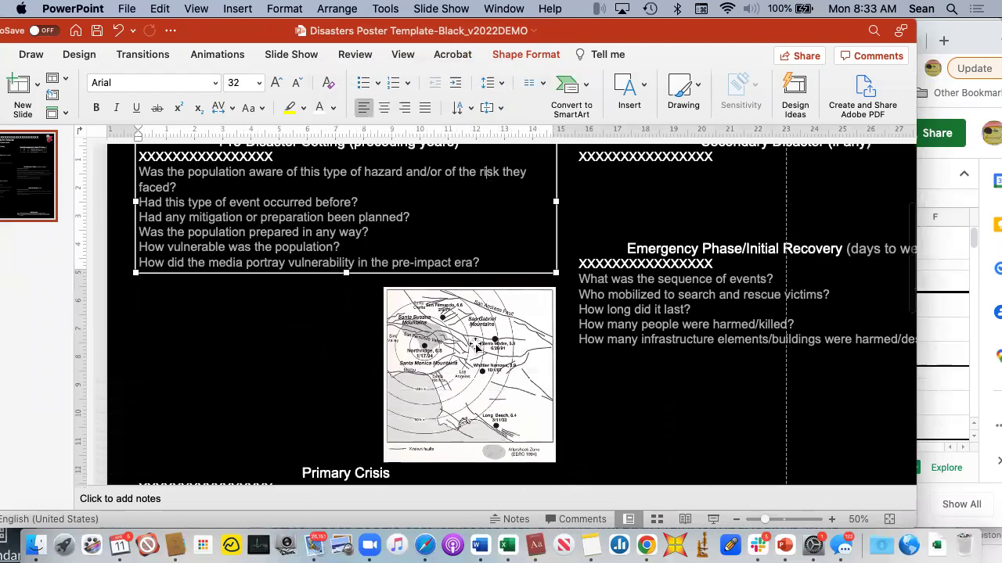
click(468, 367)
click(344, 226)
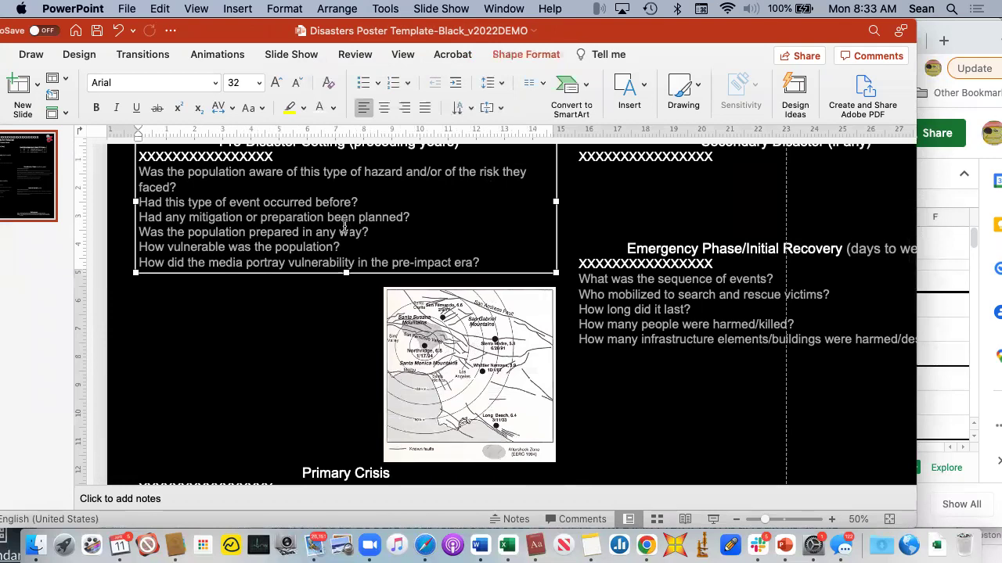
shift+click(451, 384)
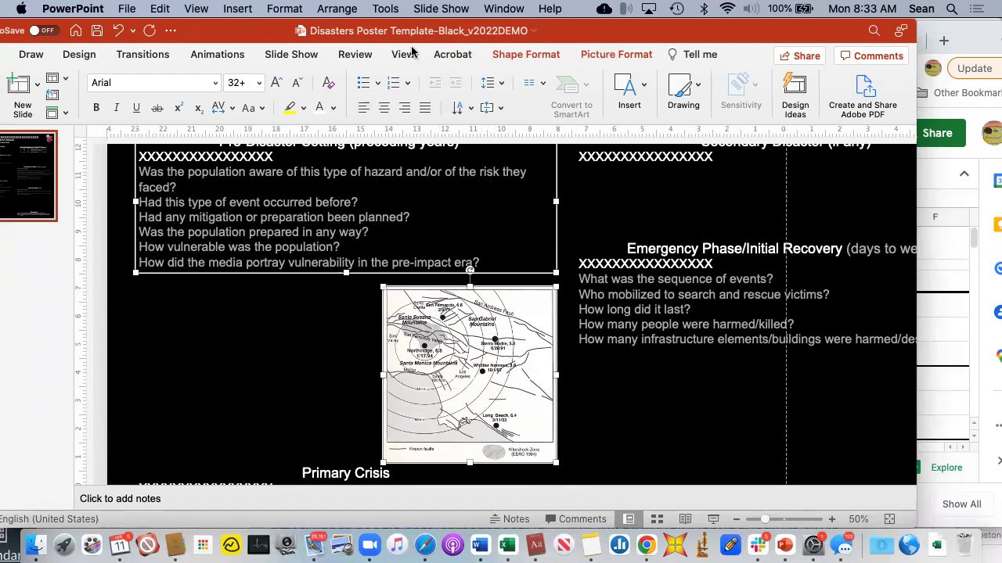
- Align Left the fault map with the Pre-Disaster Setting box, deselect, then reselect that box
click(353, 10)
mouse_move(372, 205)
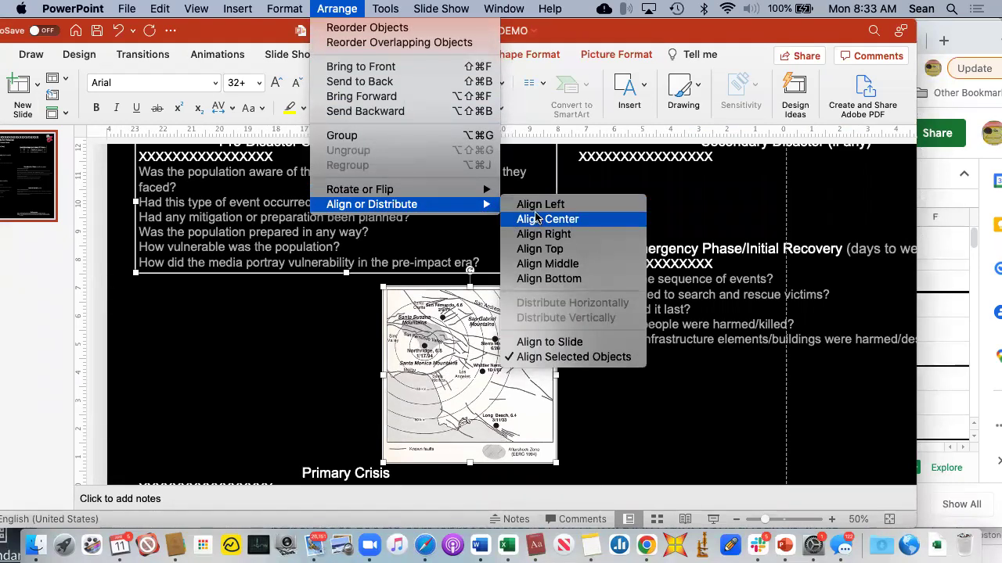
click(536, 208)
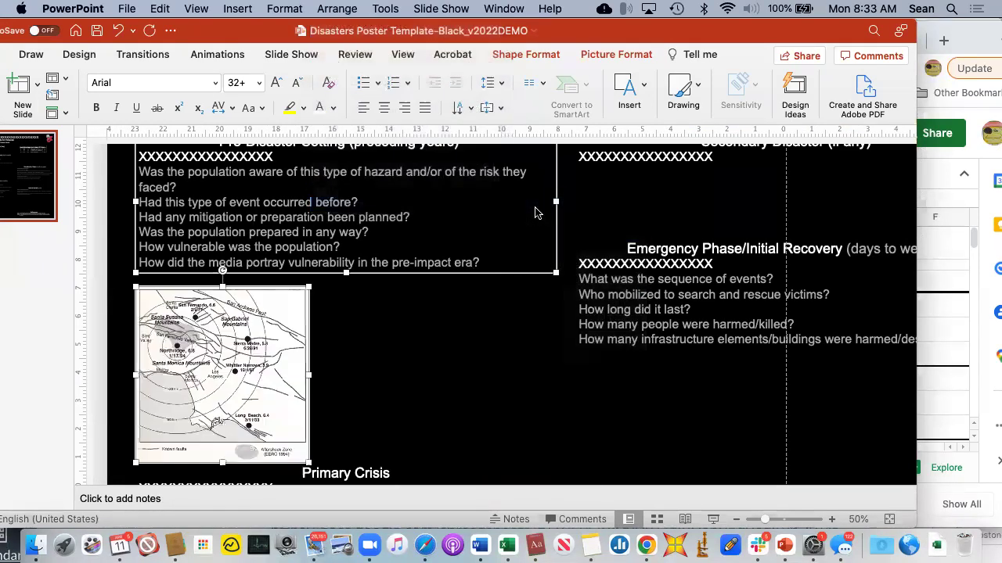
click(485, 331)
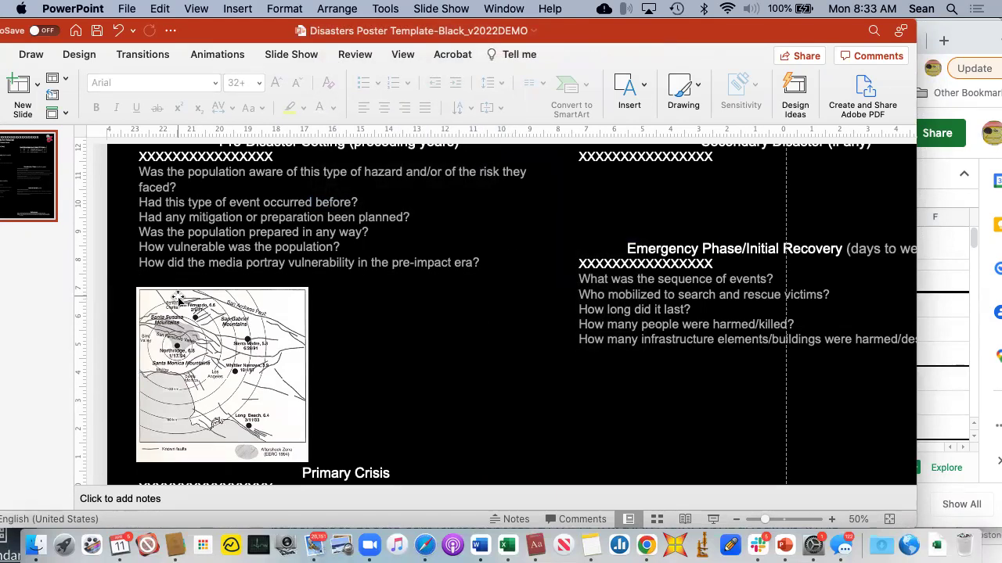
click(397, 239)
scroll(397, 240, down, 2)
scroll(397, 239, down, 2)
- Trial-narrow the Pre-Disaster Setting box, undo to restore its original width, then open Format
scroll(397, 239, down, 1)
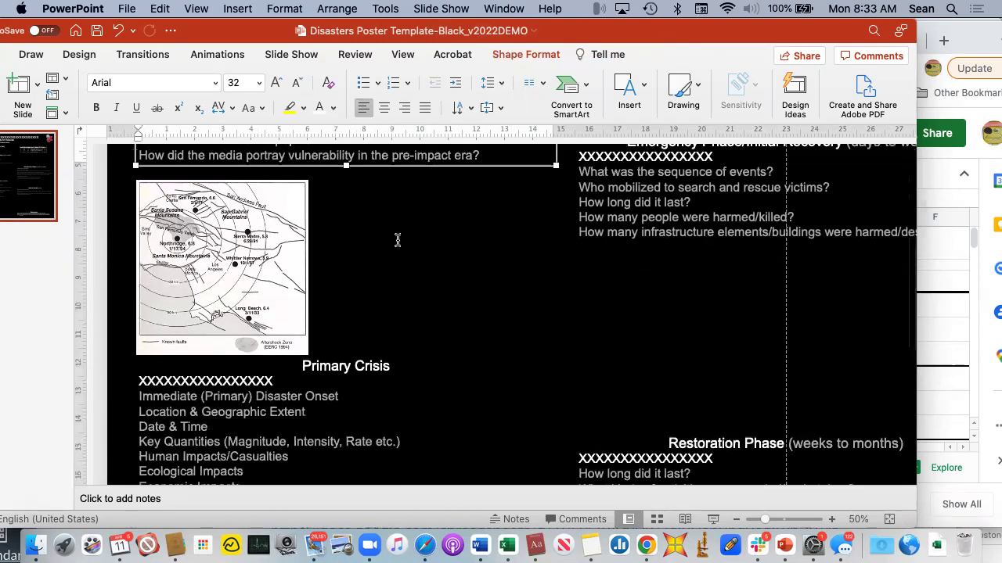
scroll(397, 240, up, 5)
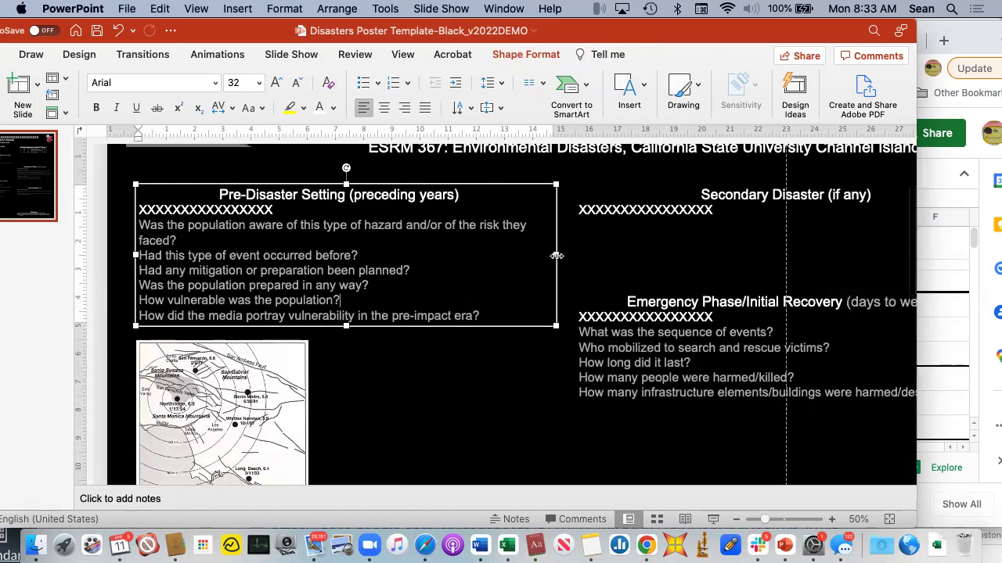
drag(556, 255, 463, 251)
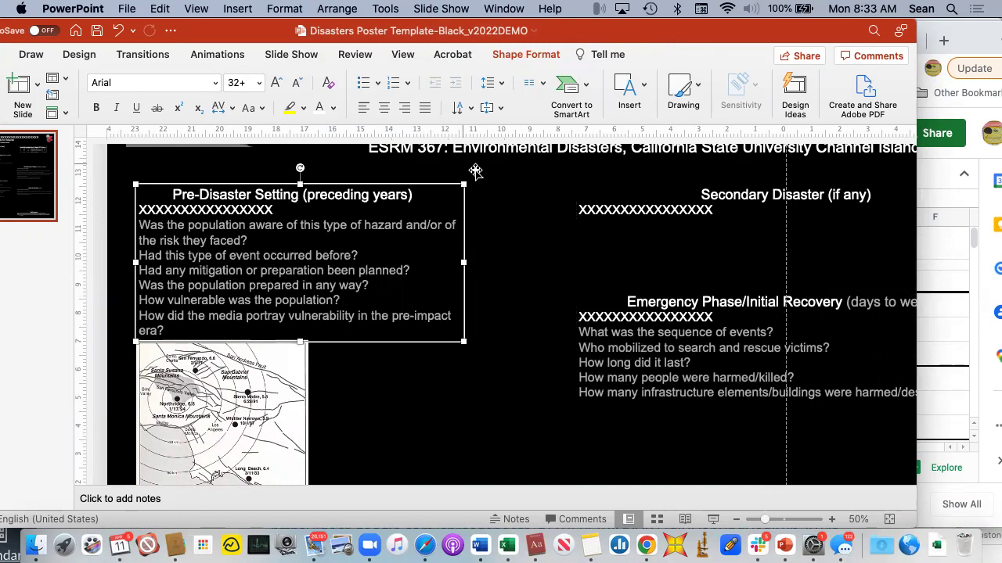
click(118, 30)
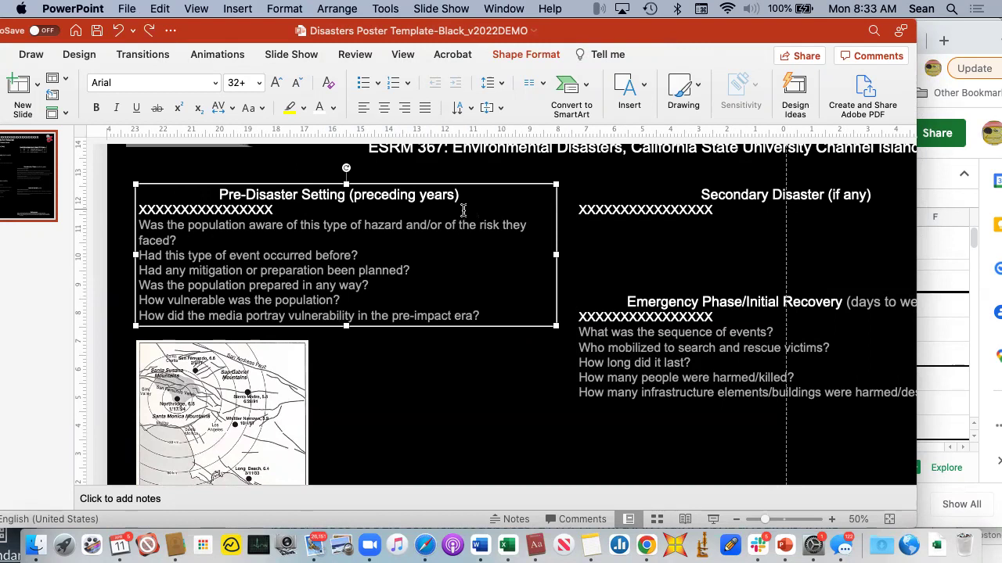
click(287, 10)
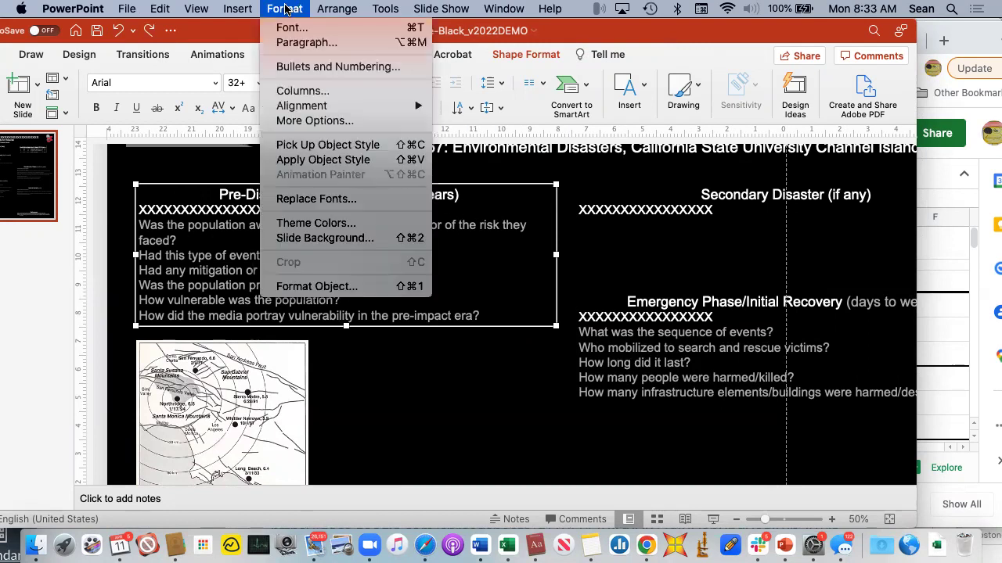
- Check the Pre-Disaster Setting box's size (5.02 × 14.9 in) in Format Object, then deselect it
click(319, 287)
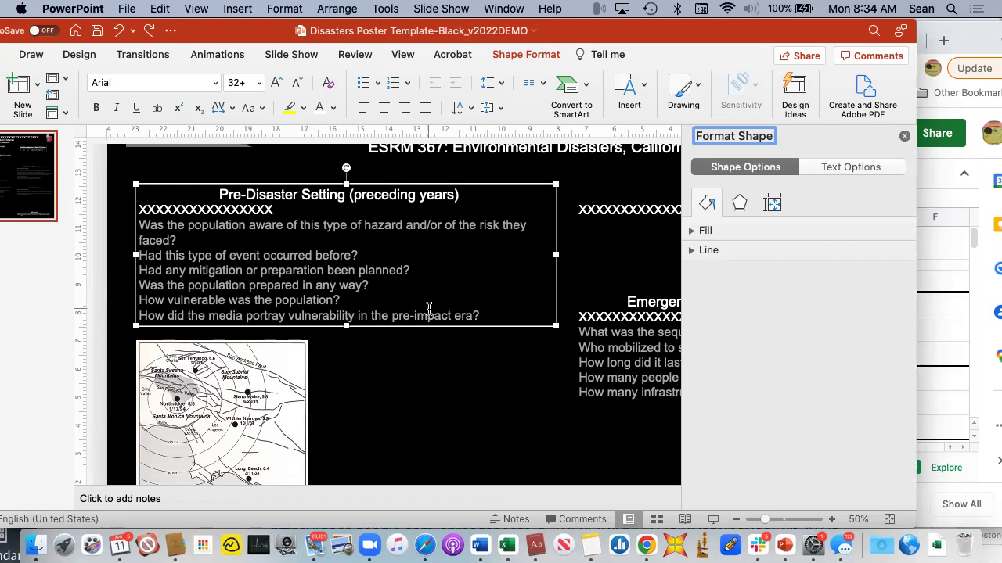
click(773, 204)
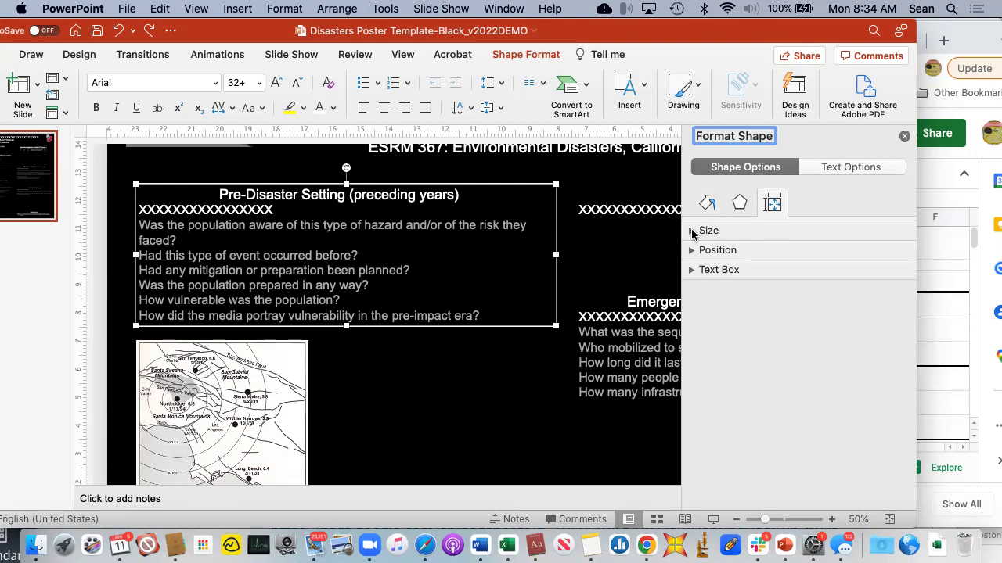
click(692, 231)
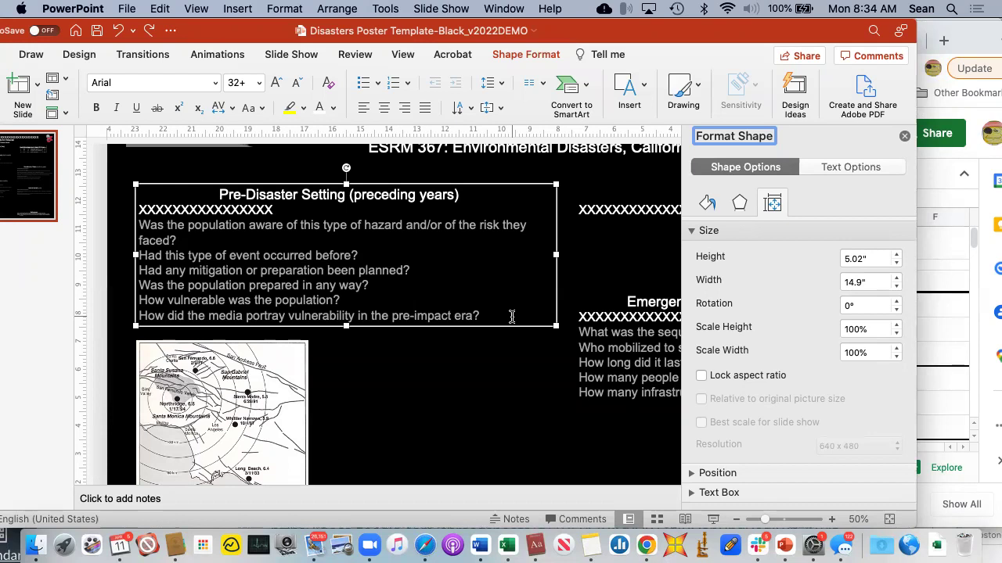
click(570, 377)
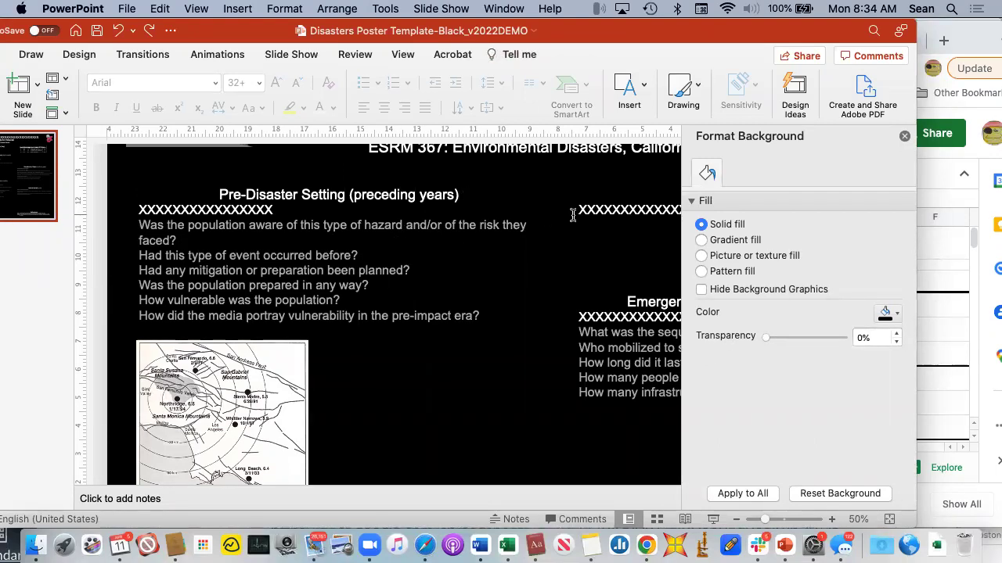
- Close the Format Background pane and scroll back to the poster's top
click(904, 139)
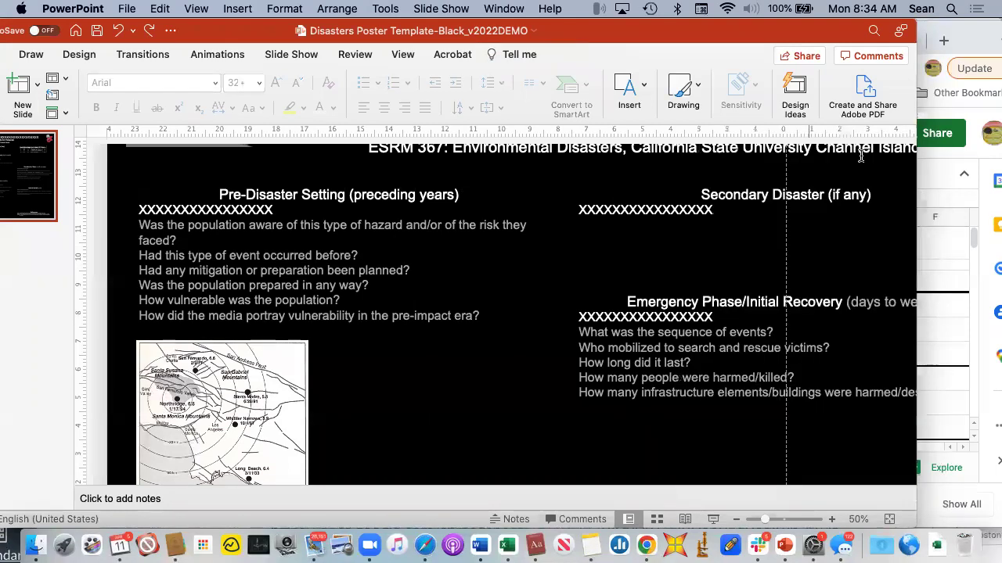
scroll(739, 273, up, 5)
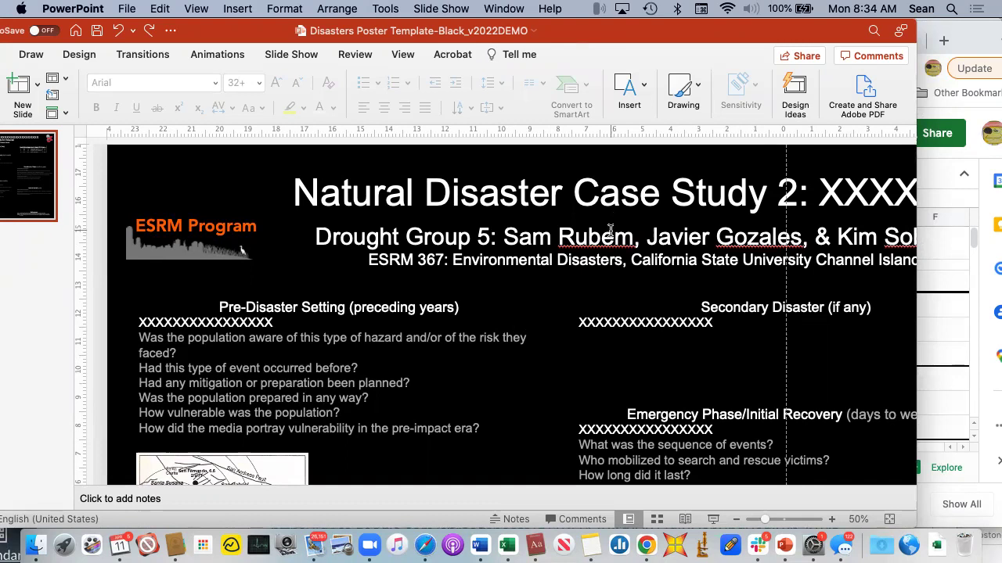
scroll(578, 223, right, 4)
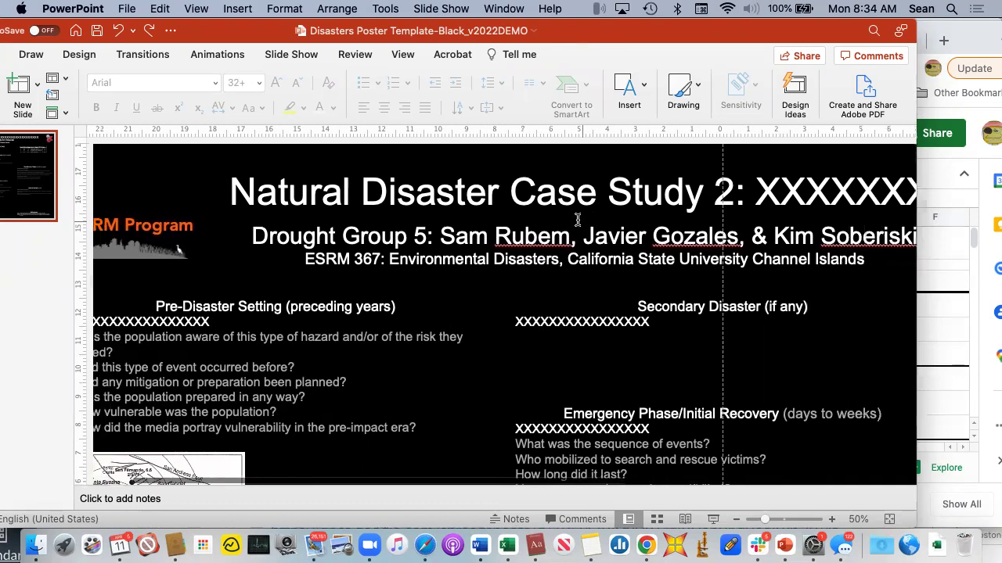
- Check the font sizes of the title, Pre-Disaster Setting and Emergency Phase/Initial Recovery text boxes
click(557, 196)
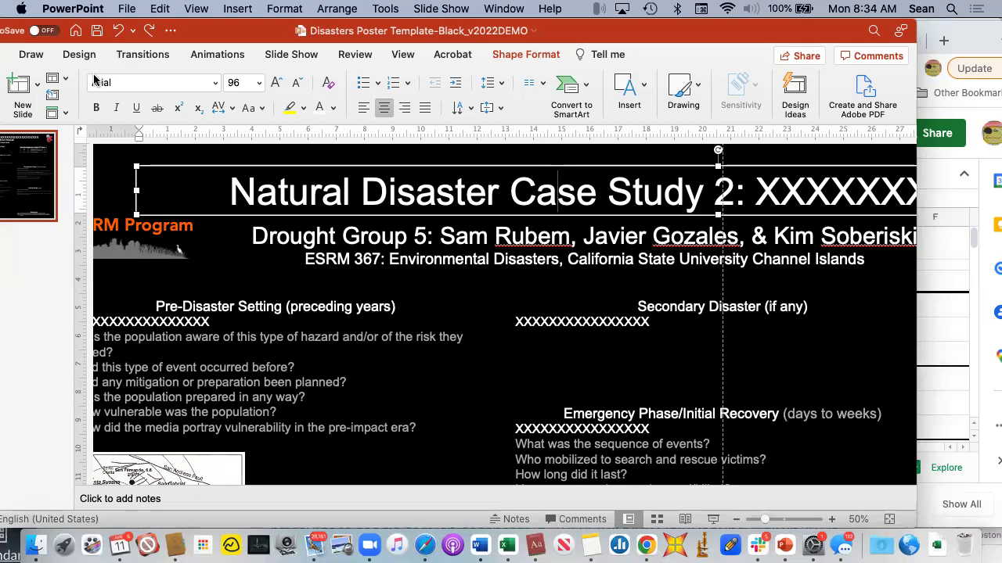
click(216, 305)
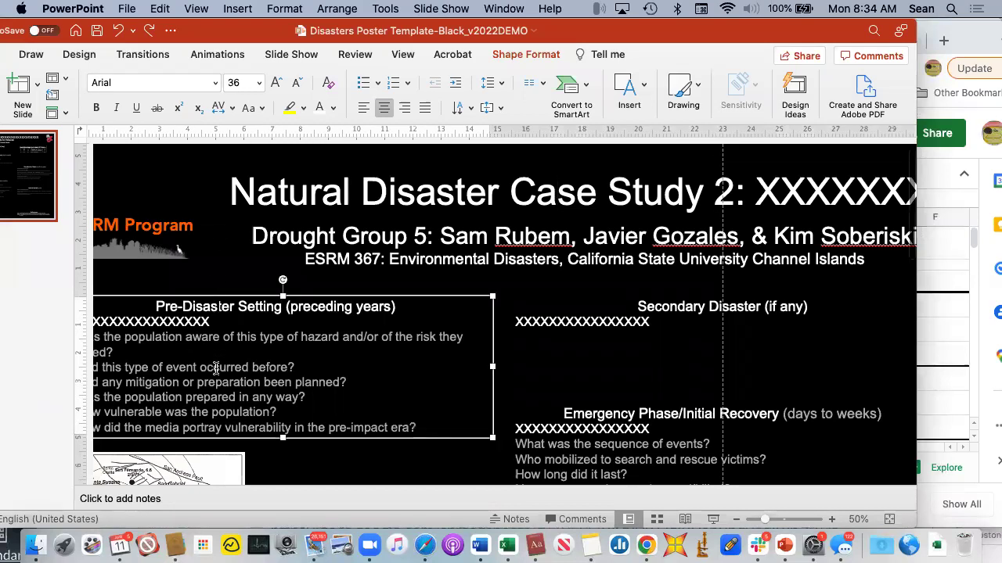
click(628, 460)
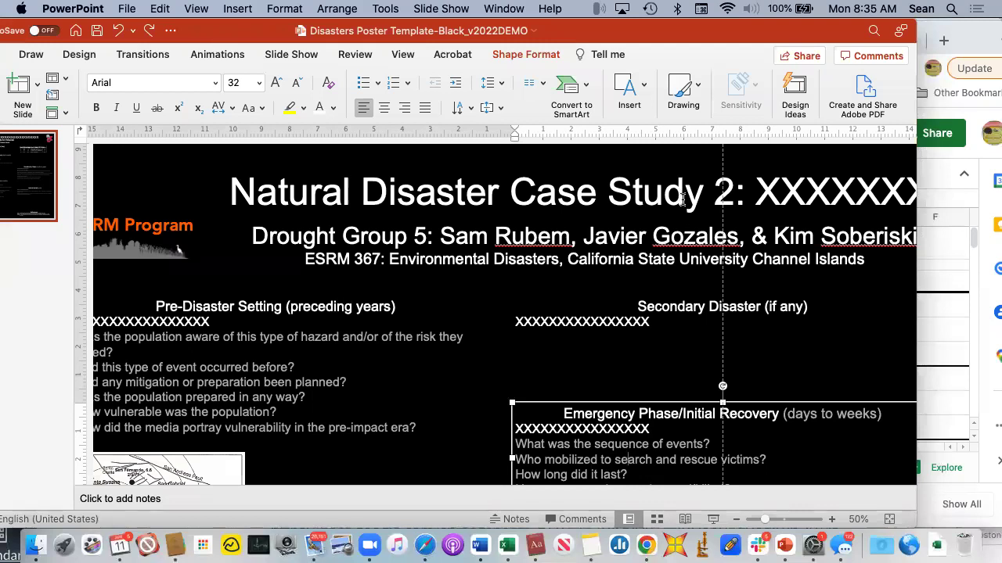
click(833, 519)
click(833, 519)
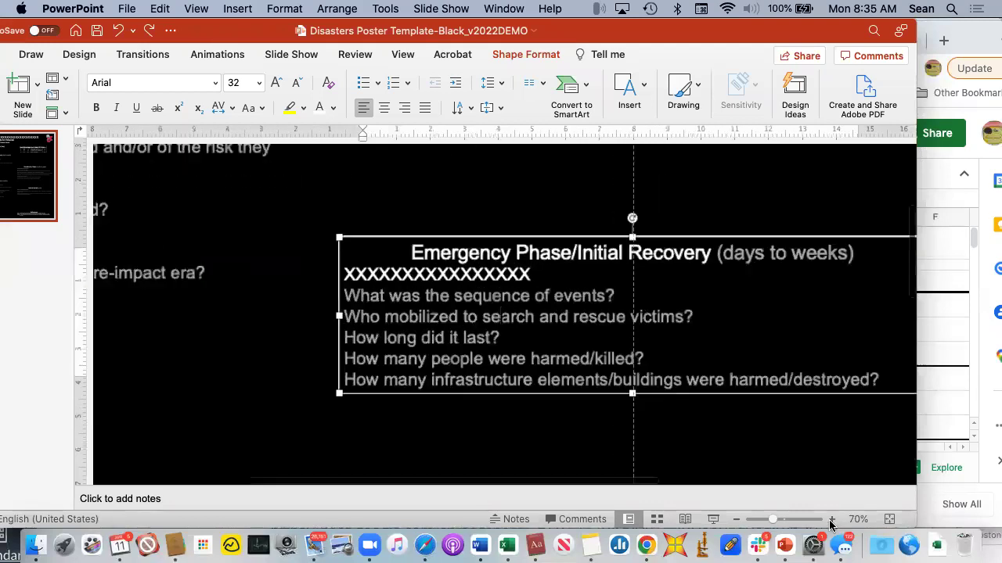
click(834, 522)
click(835, 521)
click(835, 521)
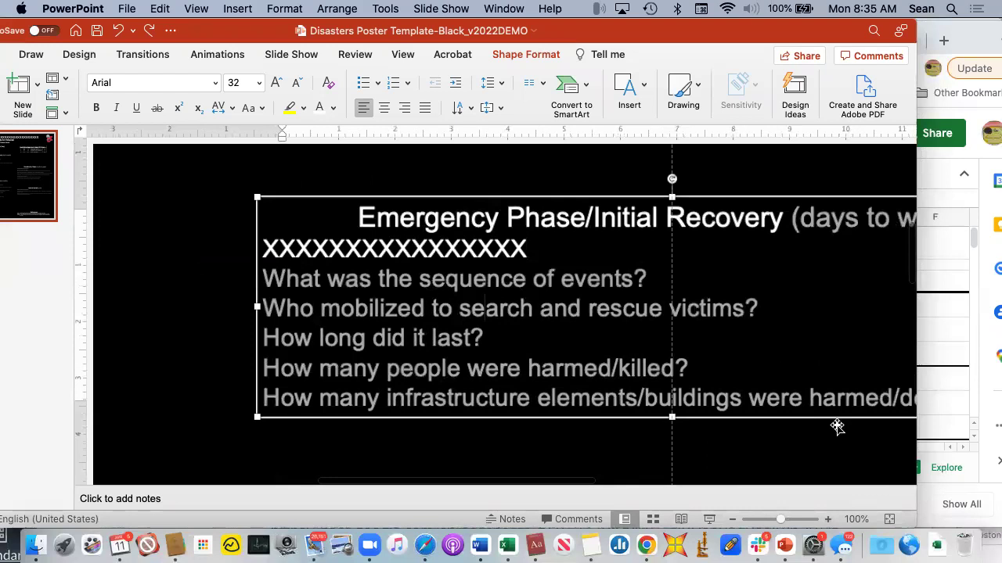
scroll(837, 427, up, 5)
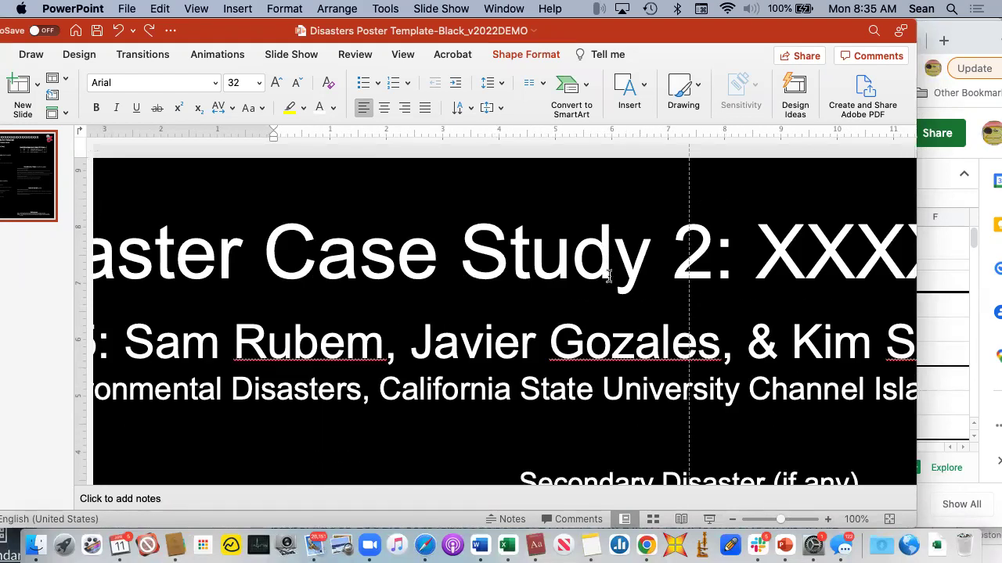
click(612, 259)
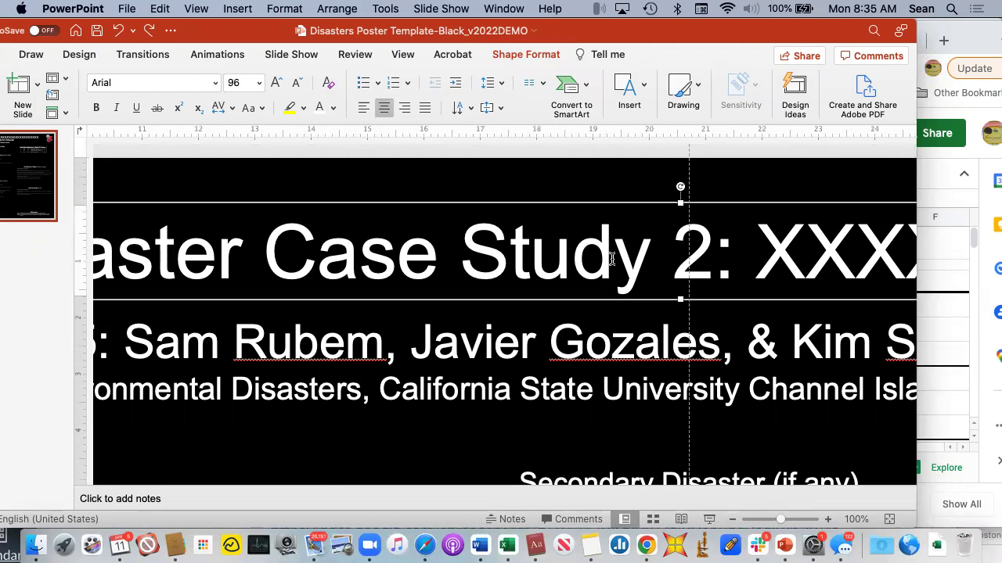
text(d)
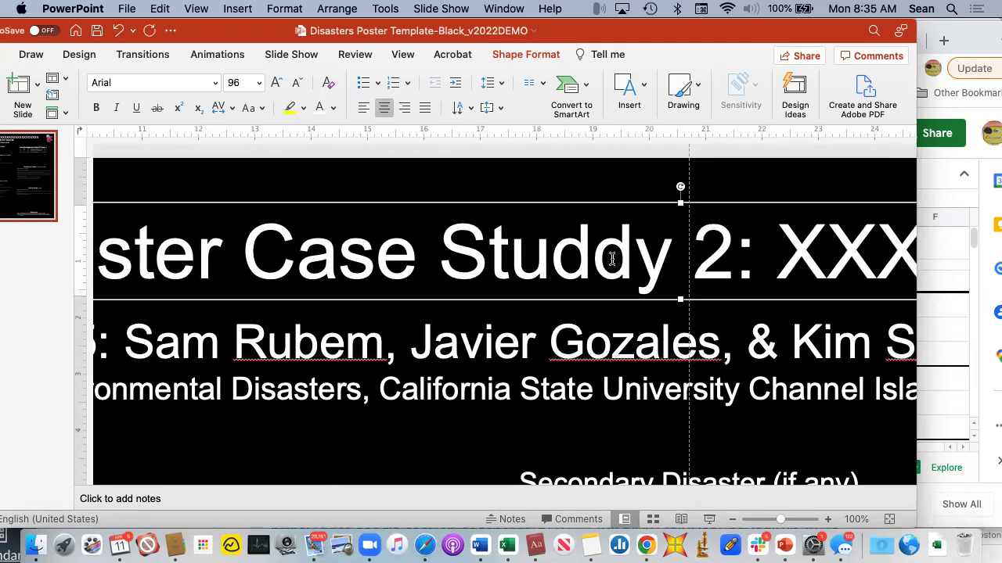
drag(622, 266, 612, 264)
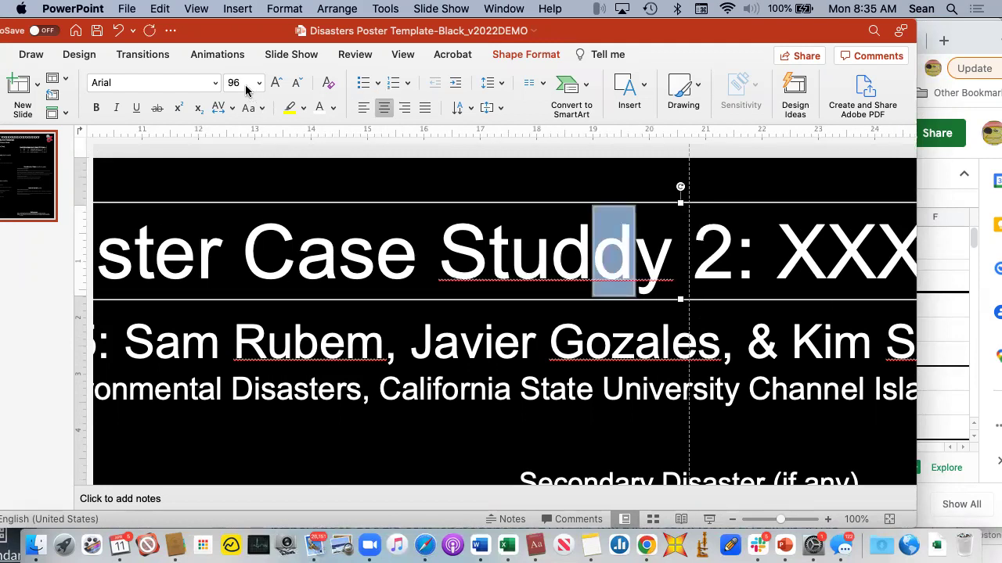
click(216, 86)
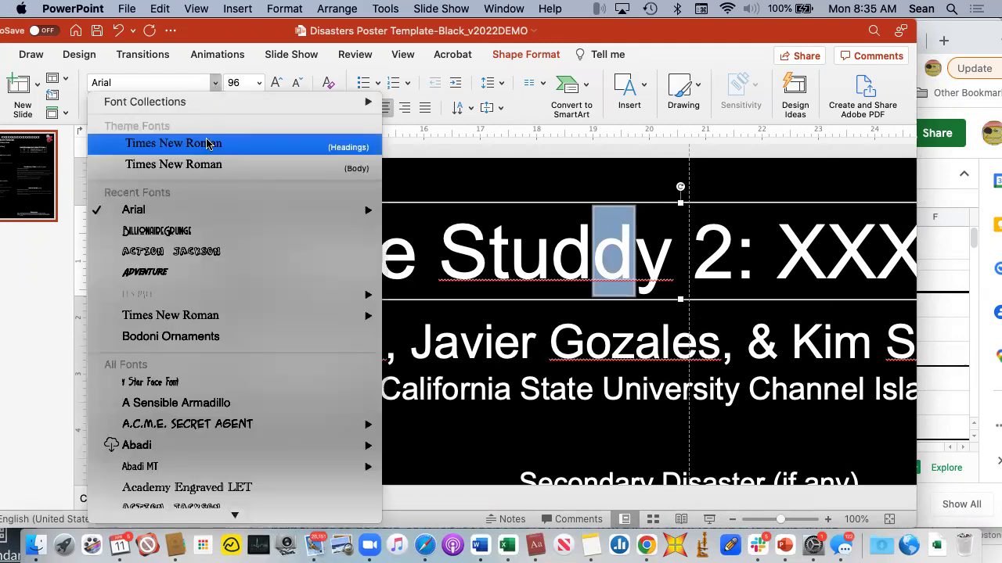
click(206, 164)
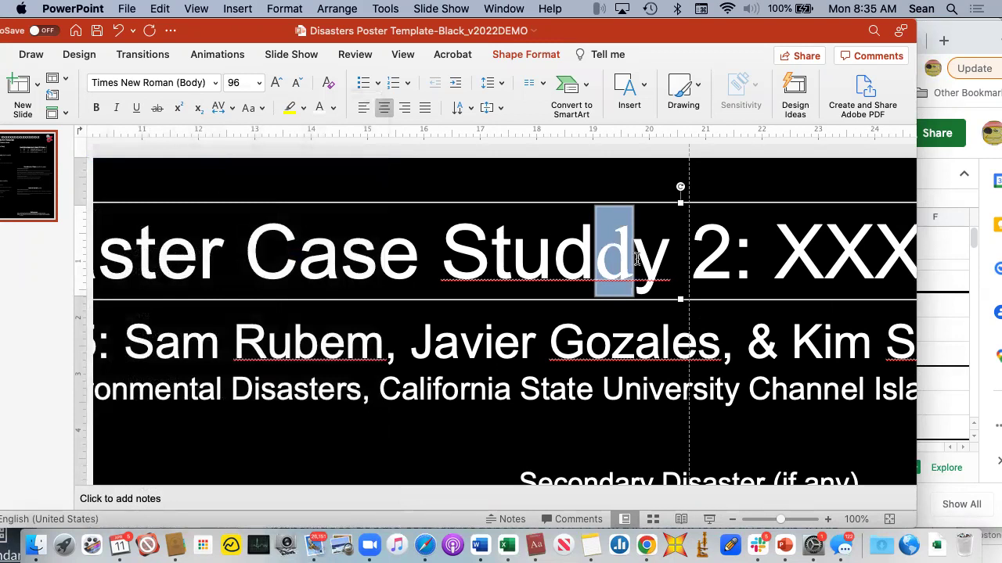
click(615, 228)
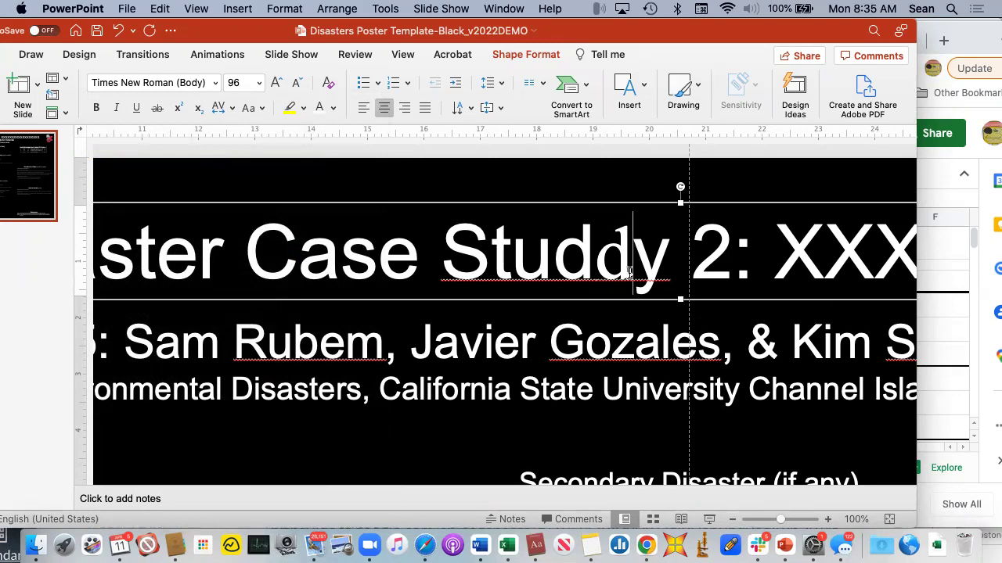
key(BackSpace)
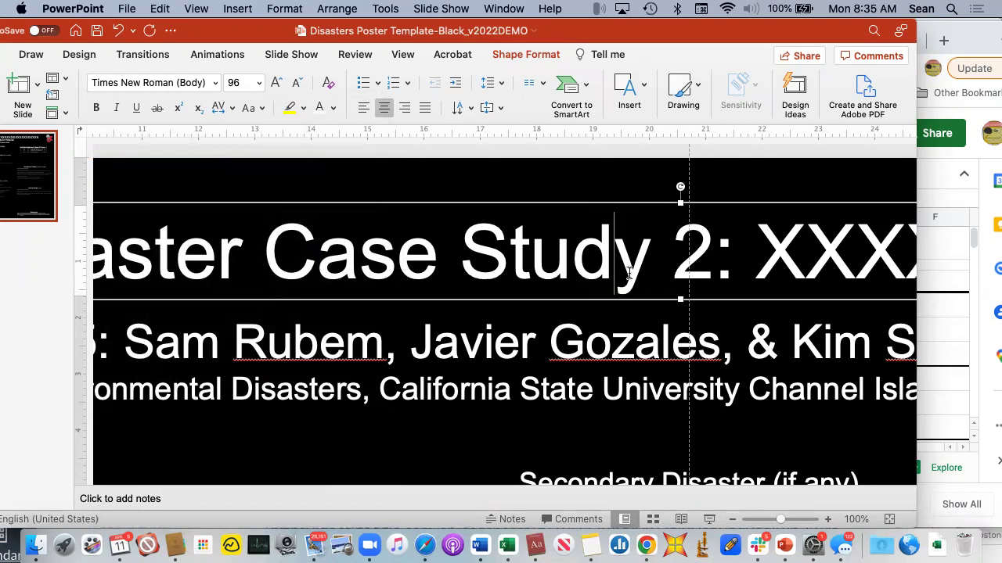
click(592, 196)
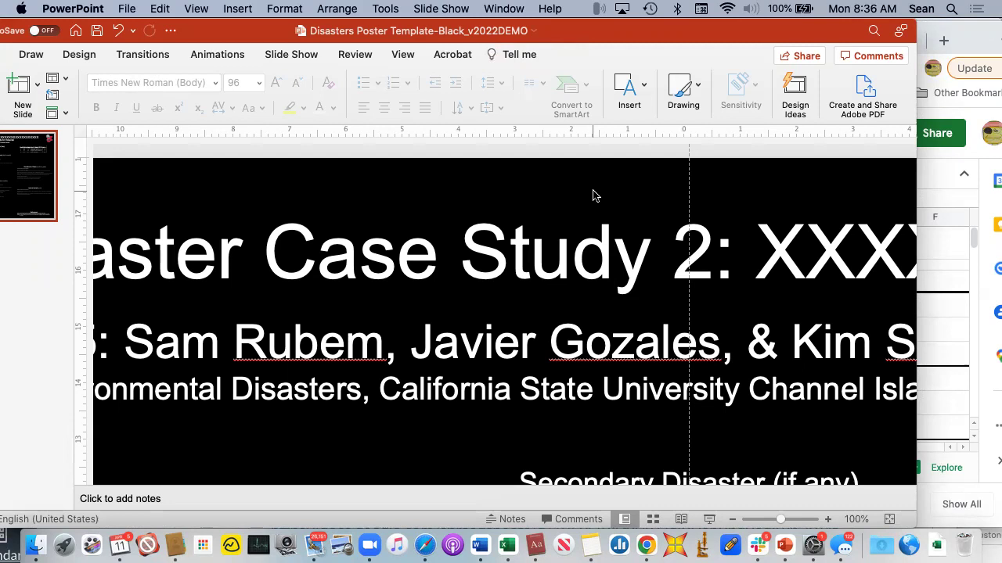
- Zoom out to 30% so the full poster width fits in view
scroll(592, 196, down, 3)
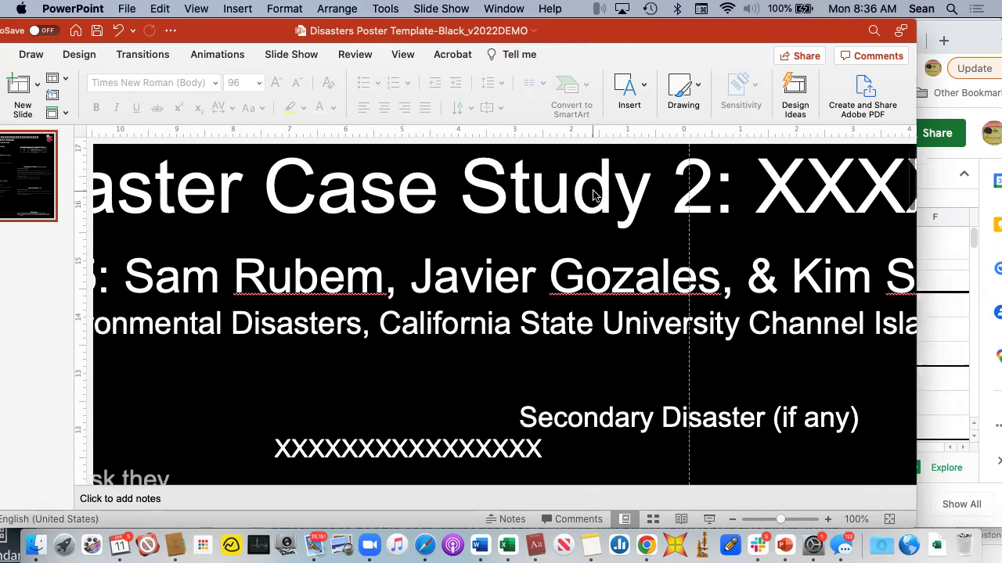
click(733, 520)
click(733, 520)
click(733, 521)
click(733, 521)
click(733, 521)
click(734, 522)
click(733, 521)
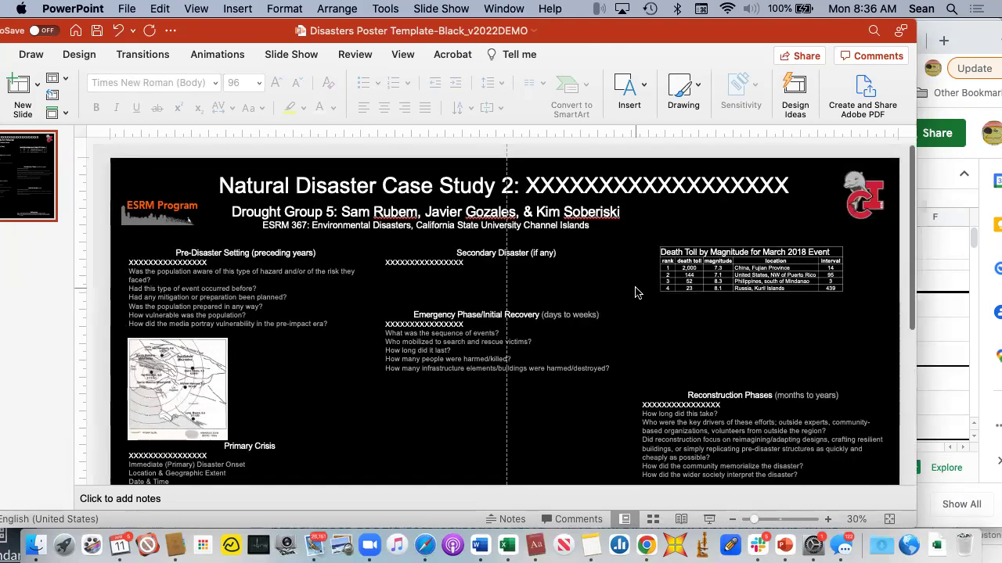
- Scroll through the poster from the title down to the References section
scroll(635, 292, down, 5)
scroll(635, 291, down, 3)
scroll(636, 290, down, 2)
scroll(635, 290, up, 5)
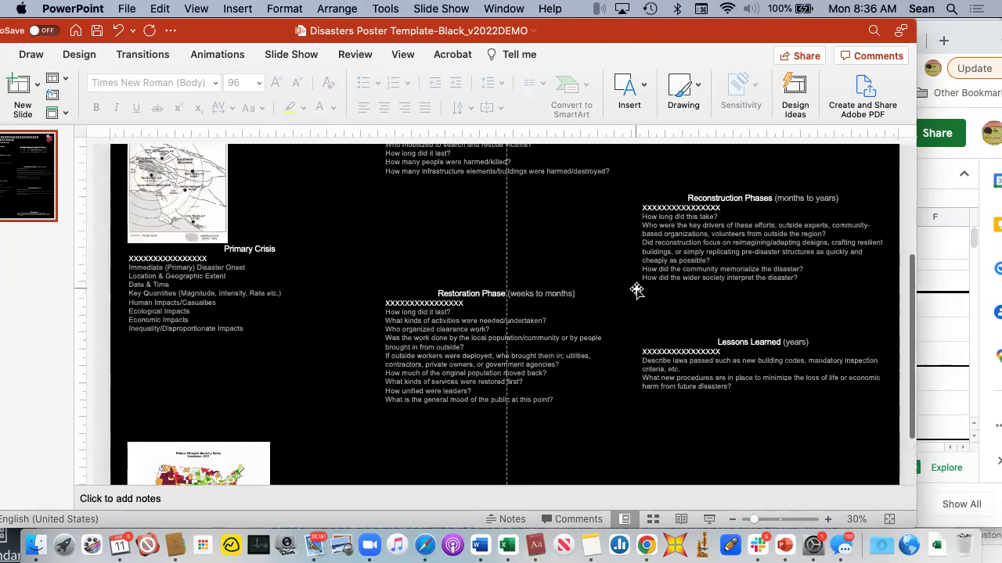
scroll(636, 291, up, 5)
scroll(635, 292, down, 1)
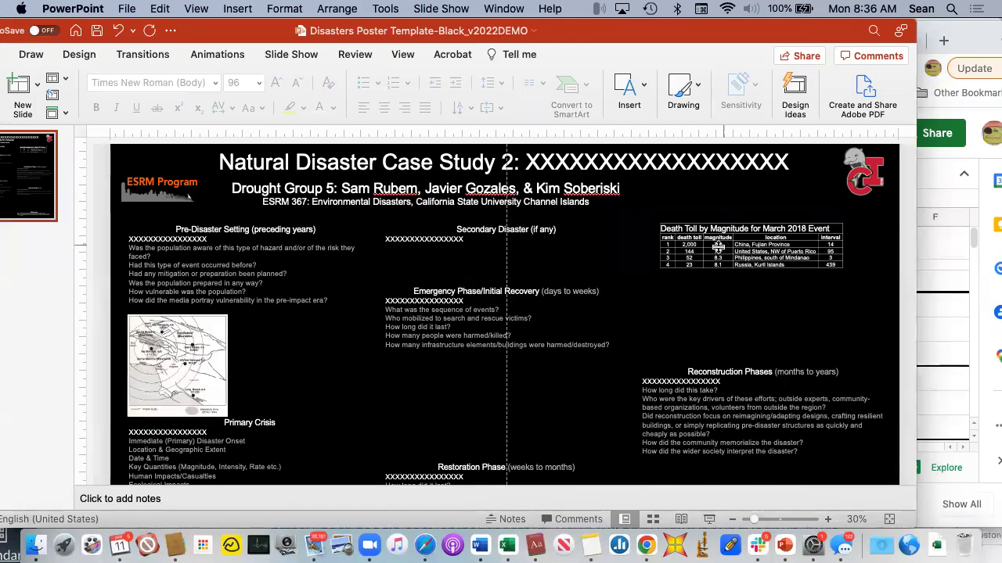
scroll(630, 282, down, 3)
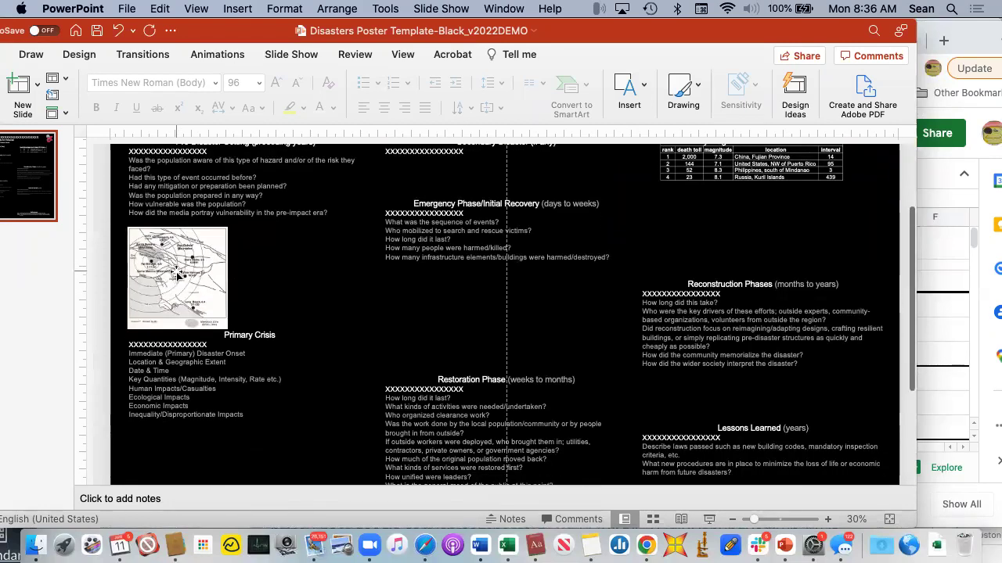
scroll(176, 271, down, 1)
scroll(177, 271, down, 2)
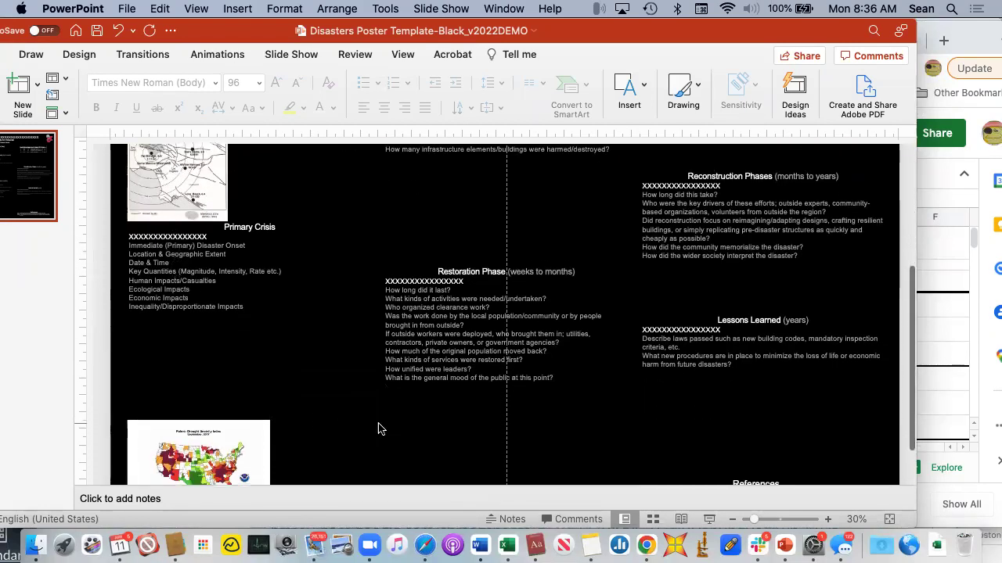
scroll(378, 429, down, 1)
scroll(378, 429, down, 1)
scroll(378, 429, up, 1)
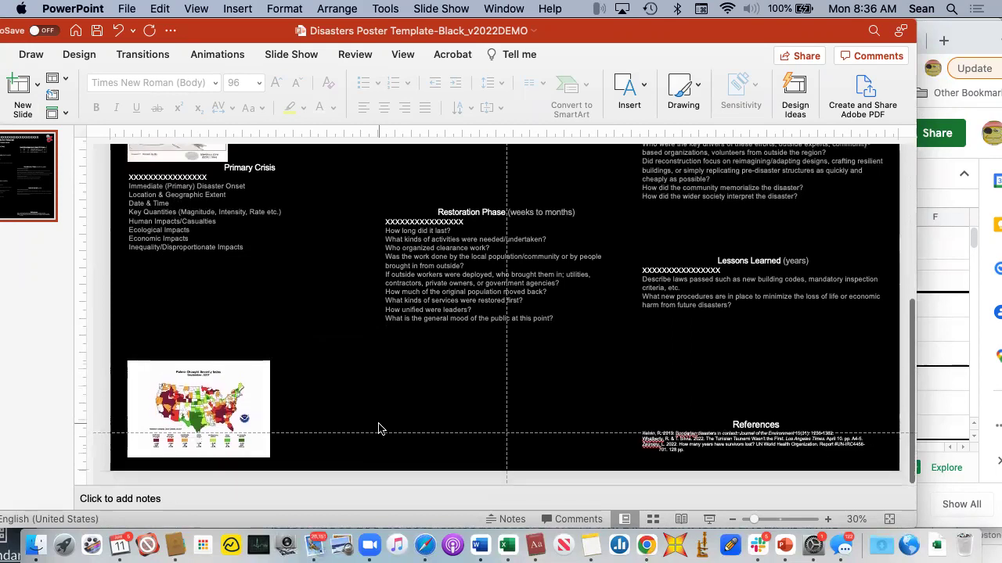
scroll(378, 429, up, 3)
scroll(379, 425, up, 3)
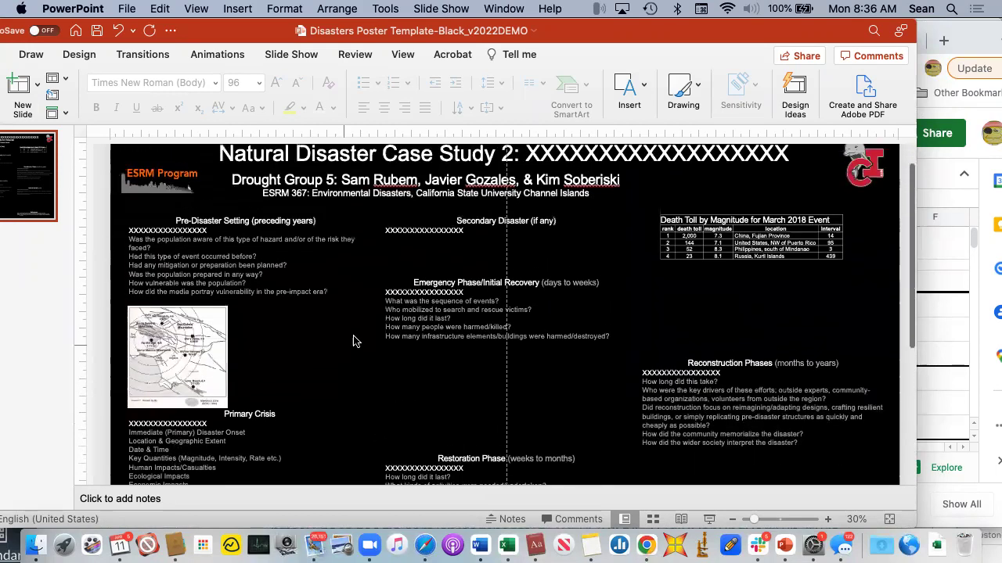
scroll(376, 259, up, 1)
scroll(376, 259, up, 1)
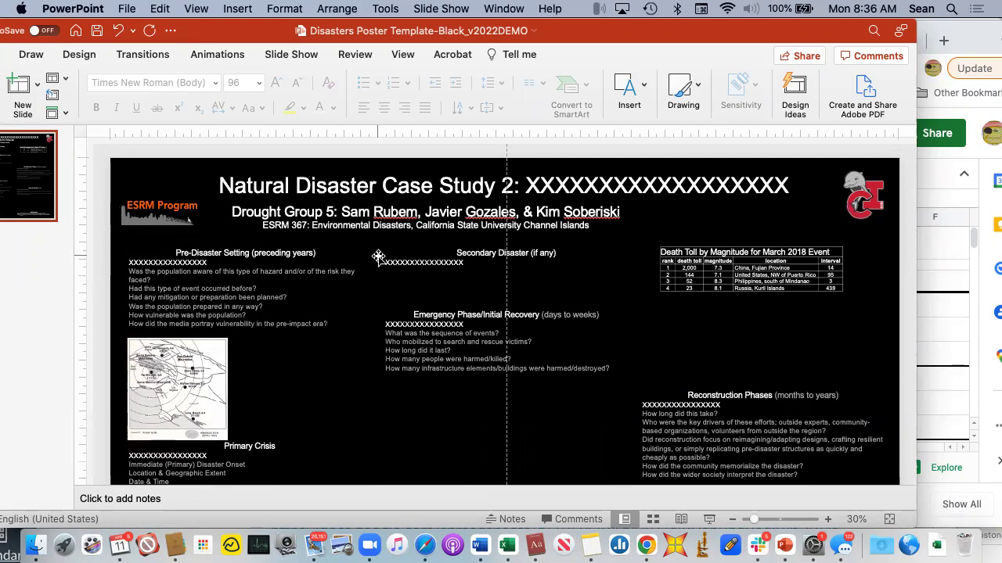
scroll(526, 233, down, 2)
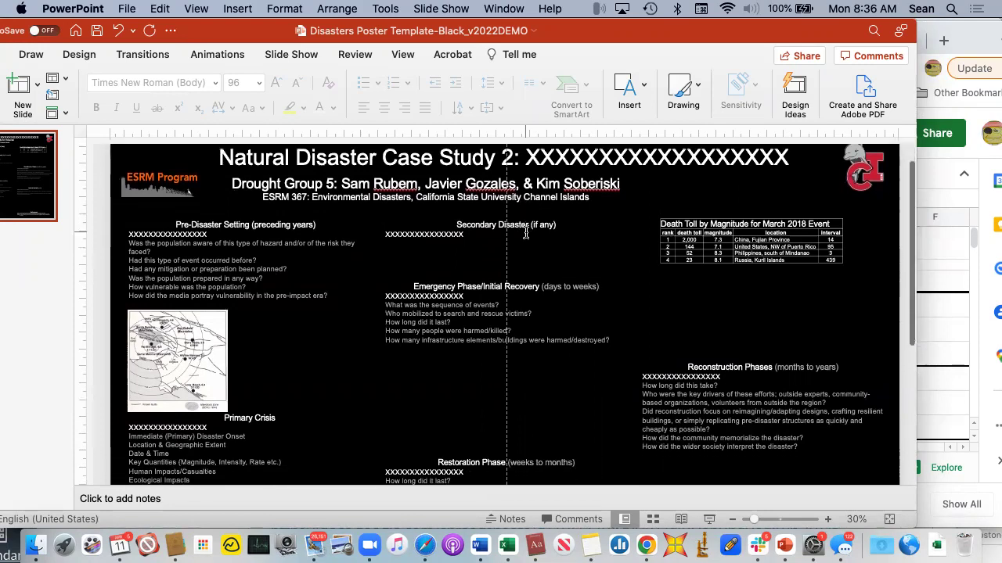
scroll(526, 233, down, 6)
scroll(526, 233, down, 3)
scroll(526, 234, down, 3)
scroll(526, 236, down, 2)
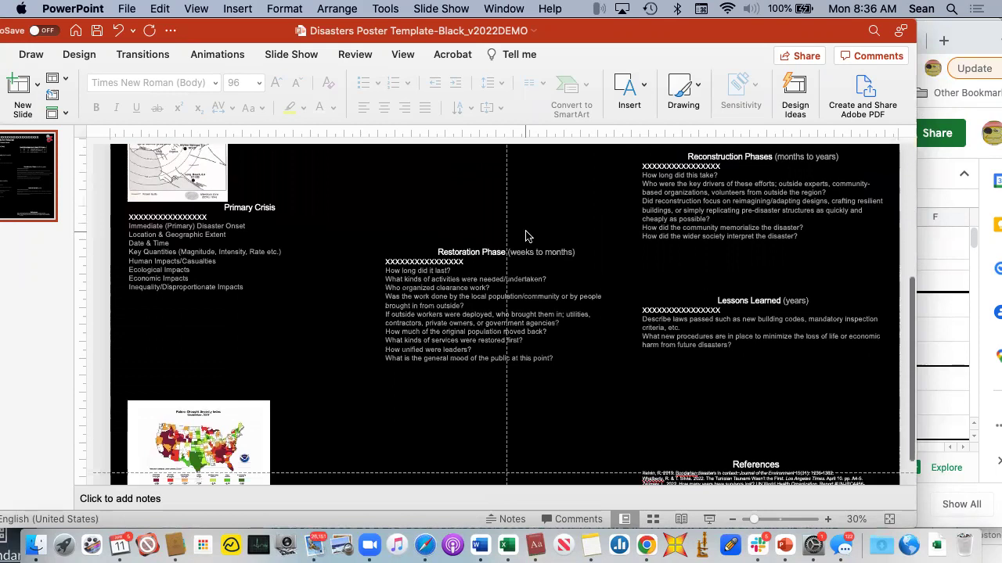
scroll(526, 234, down, 2)
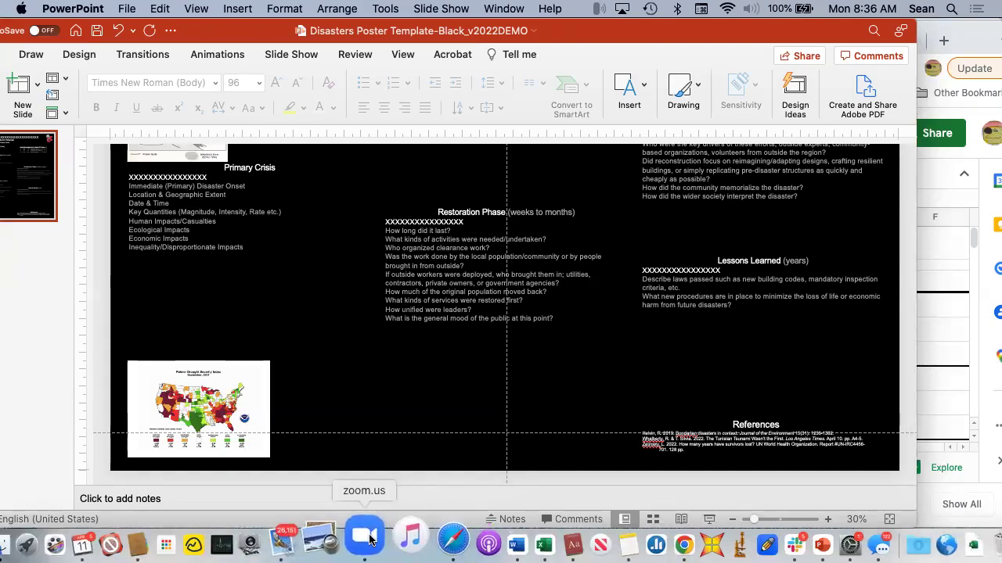
- Switch to the Zoom meeting app from the Dock
click(368, 538)
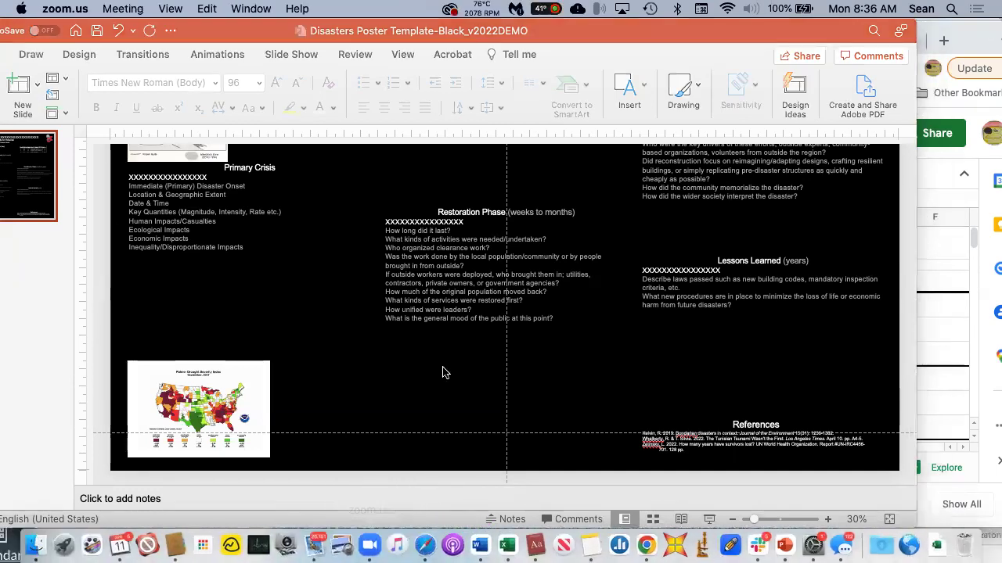